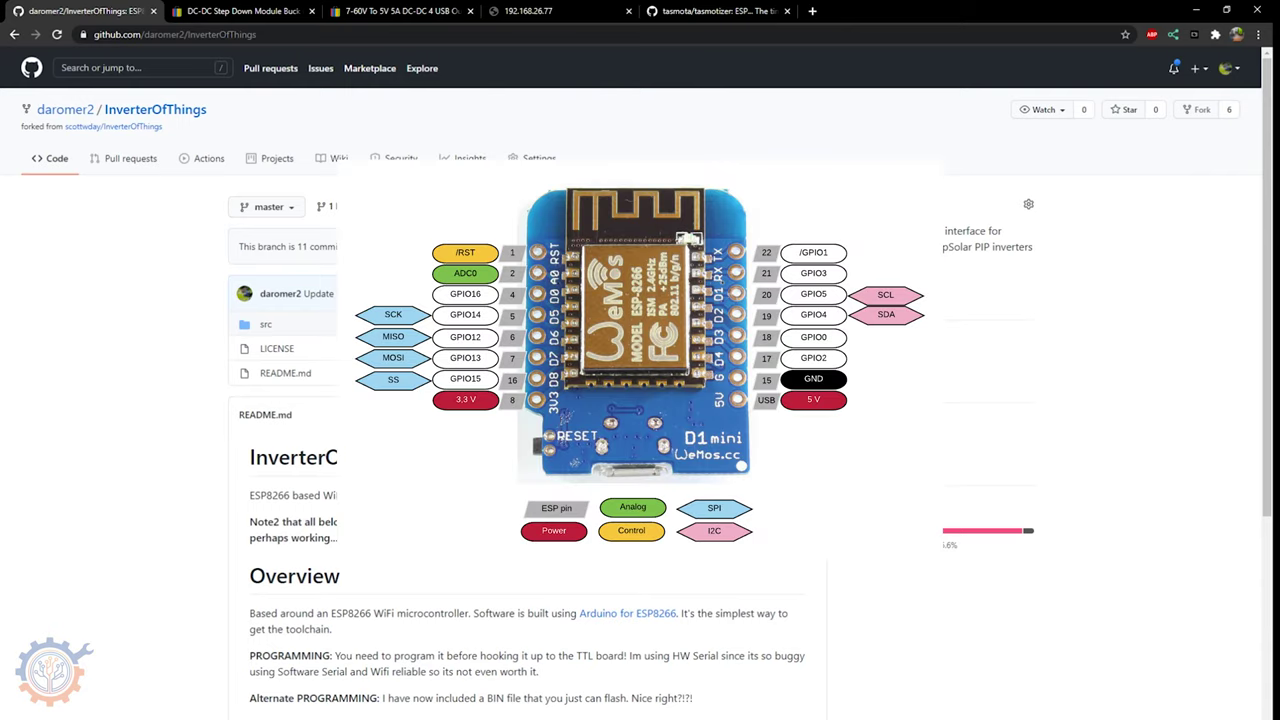
# - Highlight the Alternate PROGRAMMING notes in the InverterOfThings README
pyautogui.scroll(-2, 425, 690)
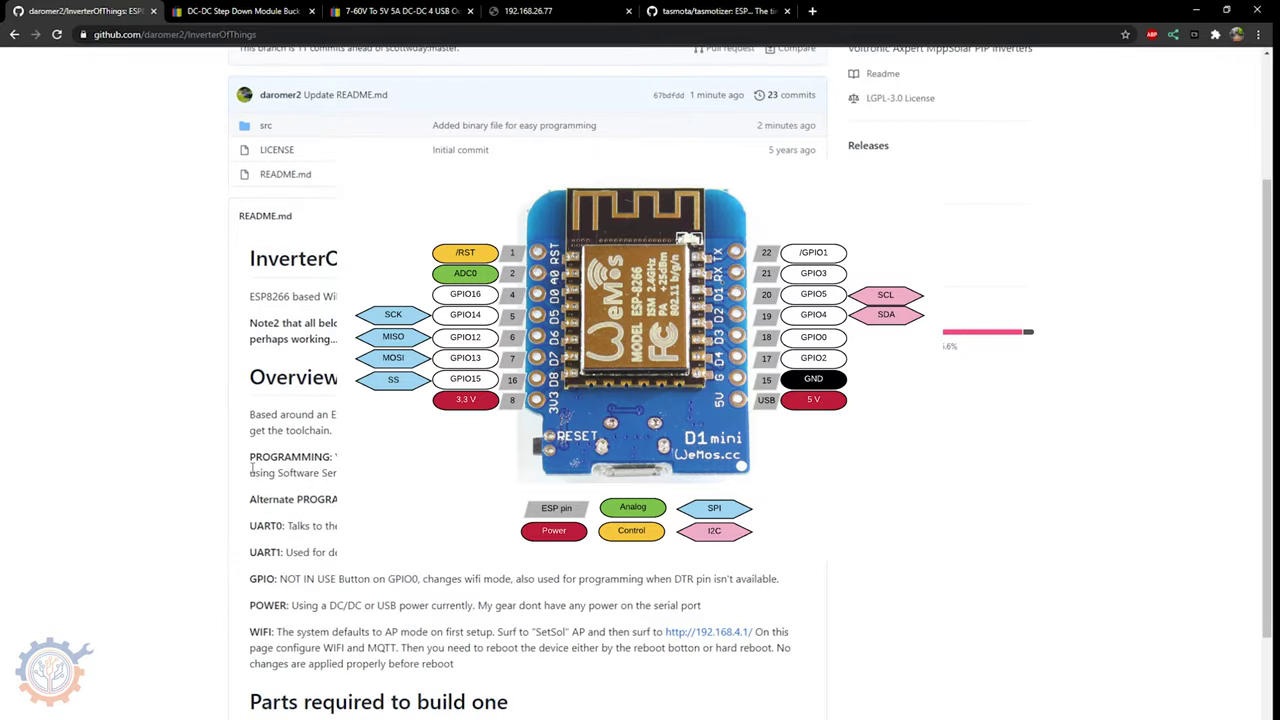
pyautogui.moveTo(250, 460); pyautogui.dragTo(336, 501)
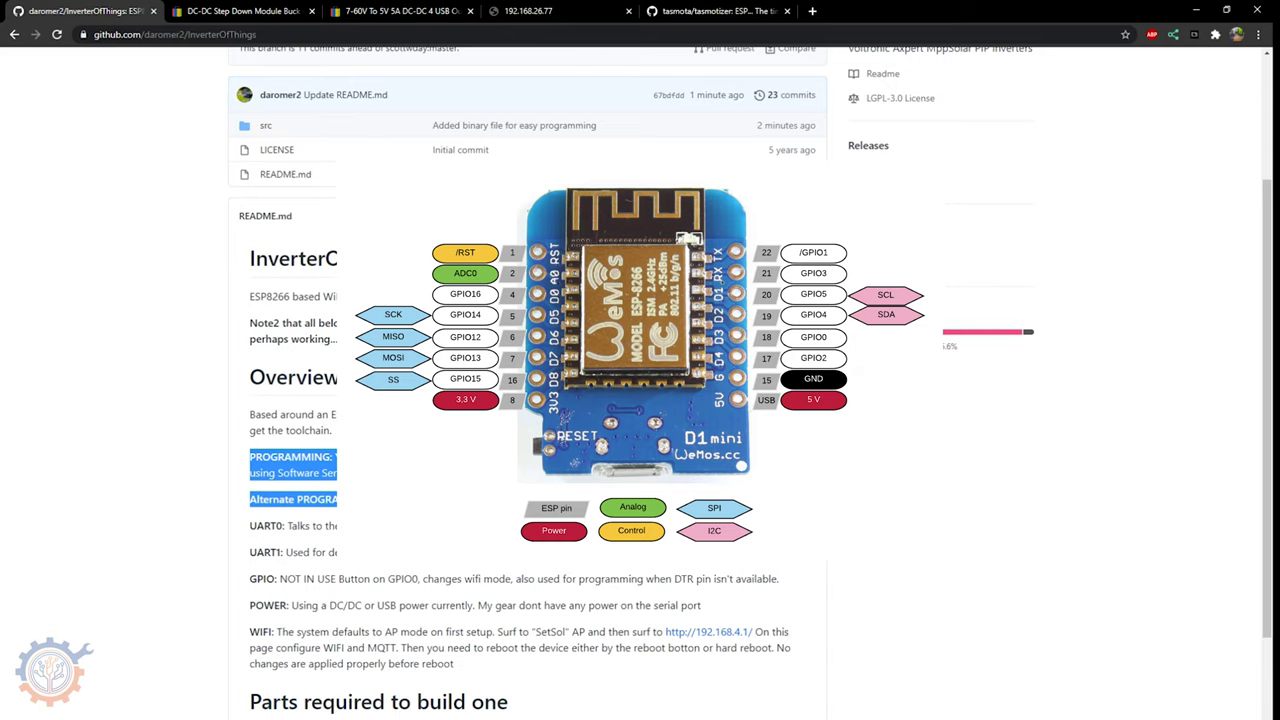
pyautogui.tripleClick(252, 503)
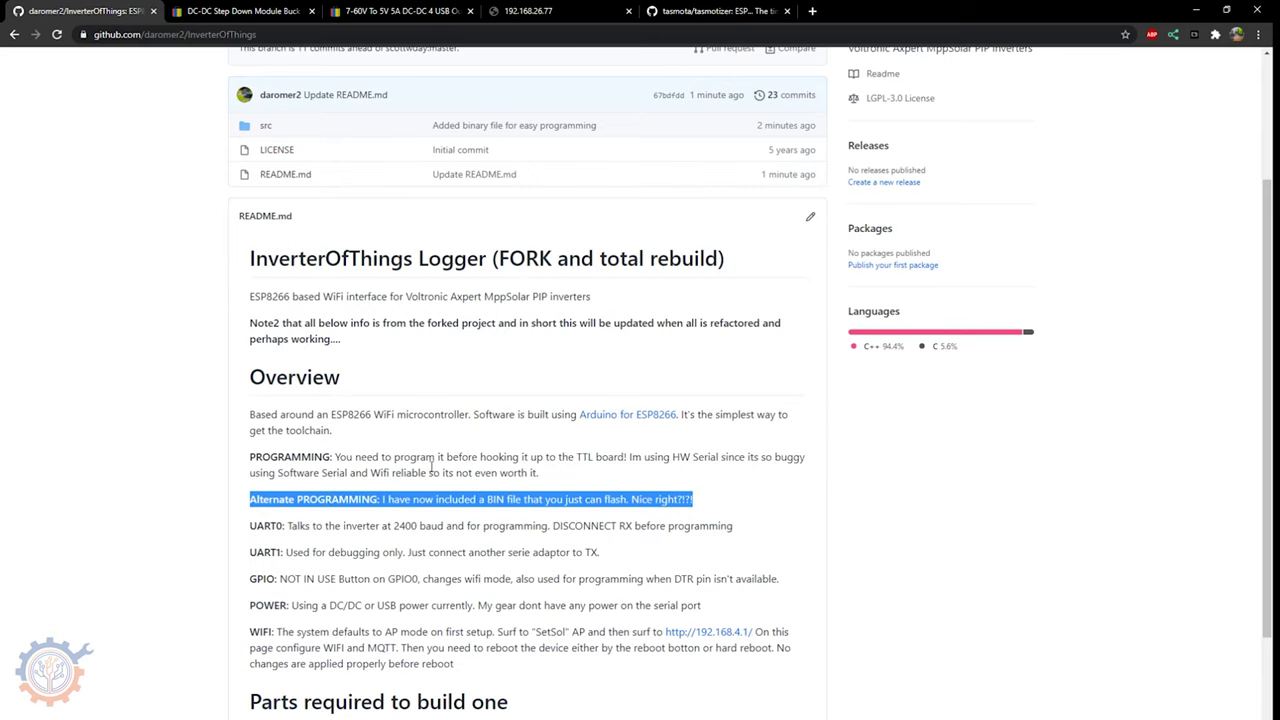
pyautogui.click(376, 497)
pyautogui.moveTo(253, 500); pyautogui.dragTo(717, 503)
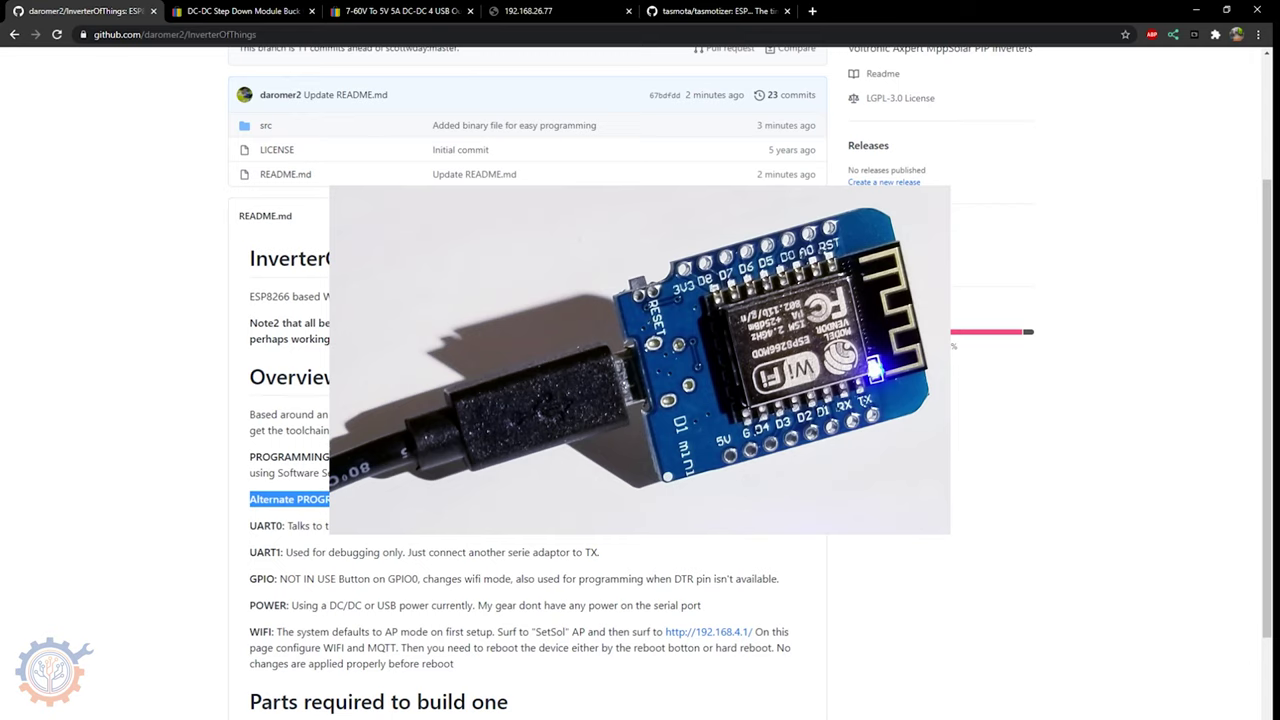
pyautogui.scroll(3, 459, 403)
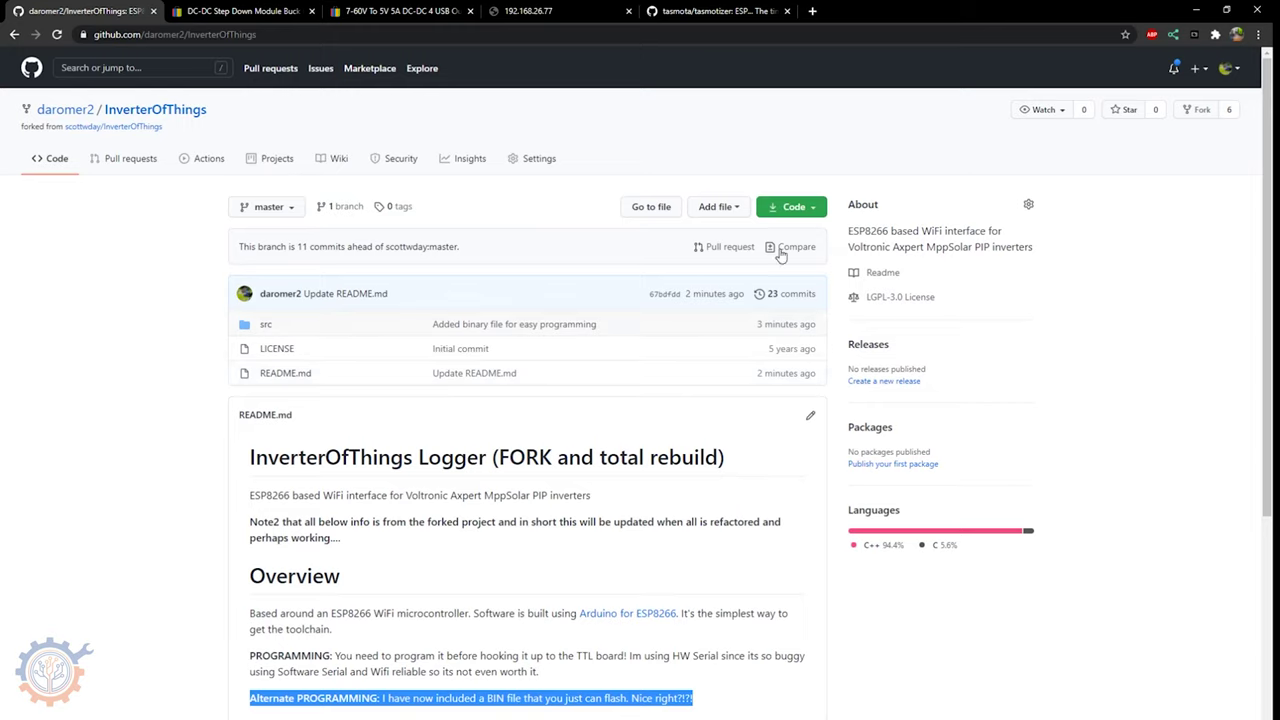
# - Download src.ino.generic.bin from the src folder, then go to the tasmota/tasmotizer repository page
pyautogui.click(818, 212)
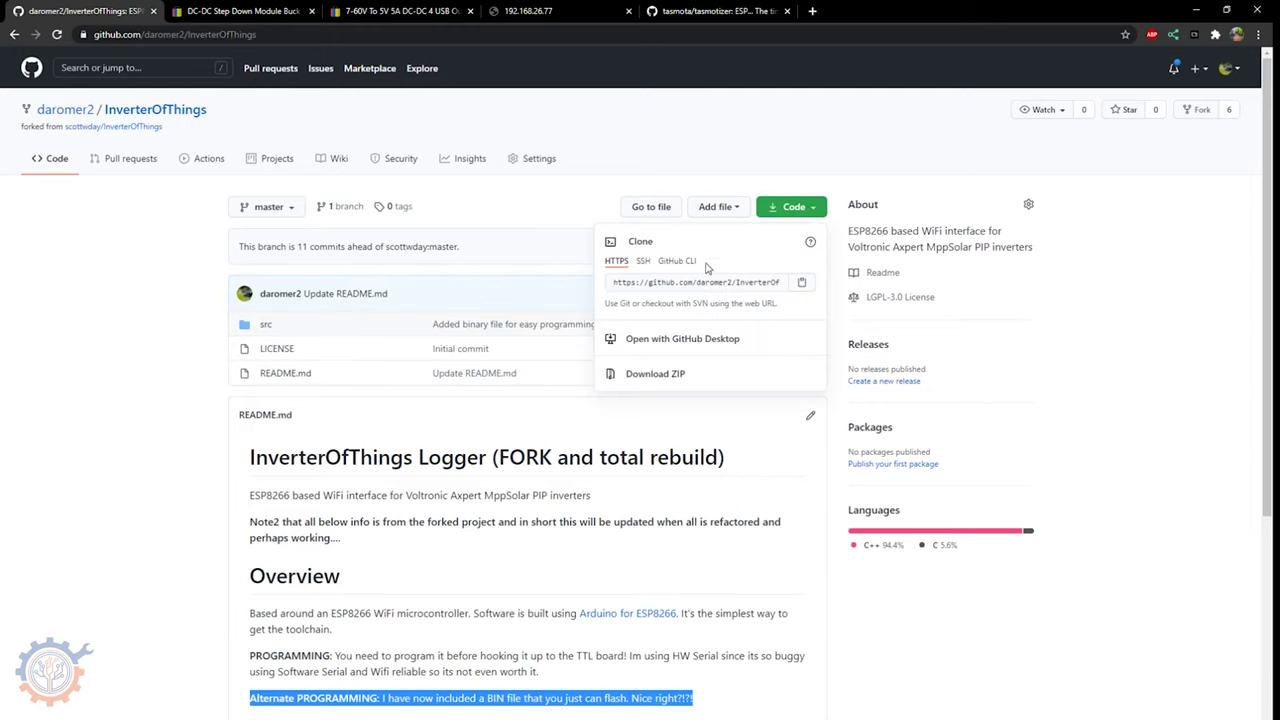
pyautogui.click(622, 282)
pyautogui.click(781, 476)
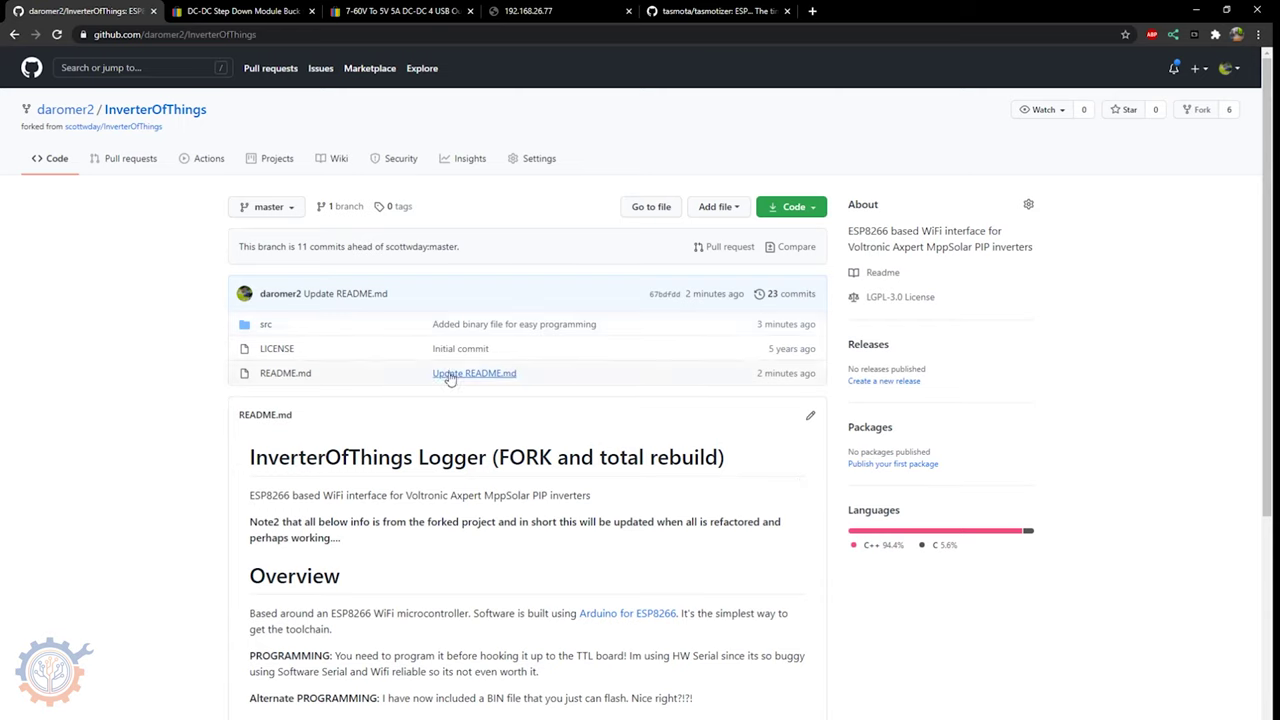
pyautogui.click(266, 327)
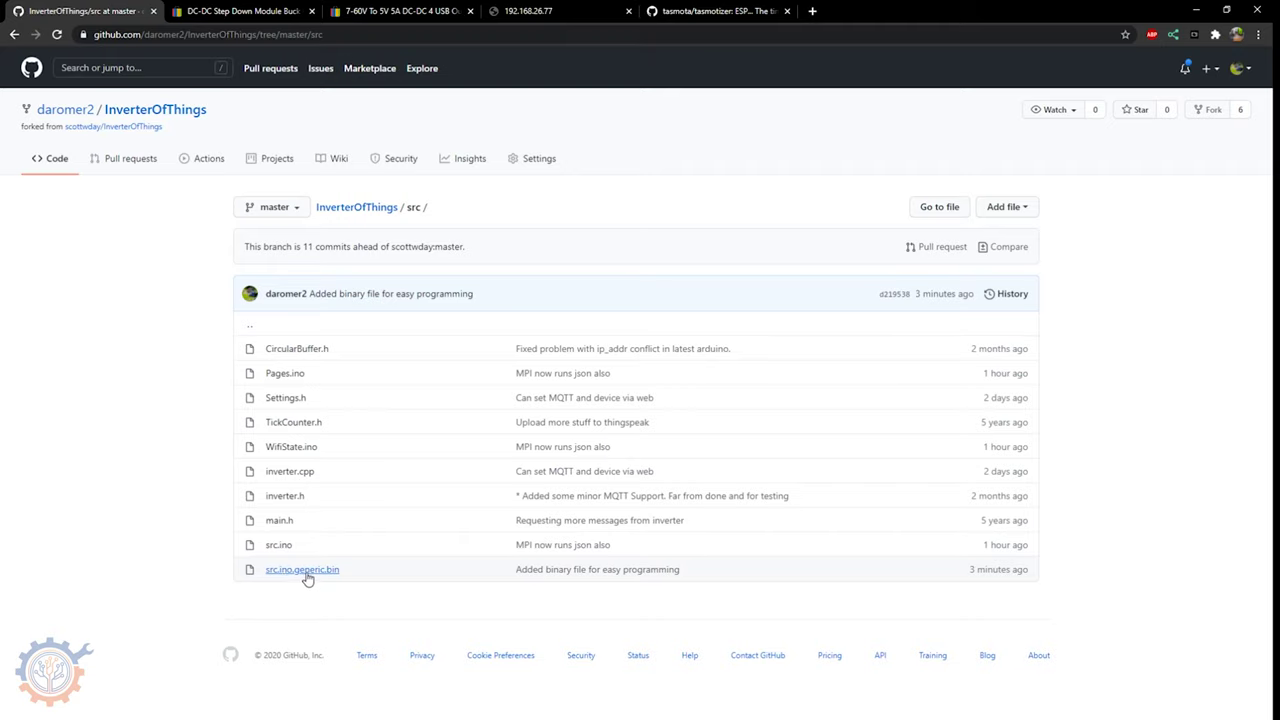
pyautogui.click(305, 572)
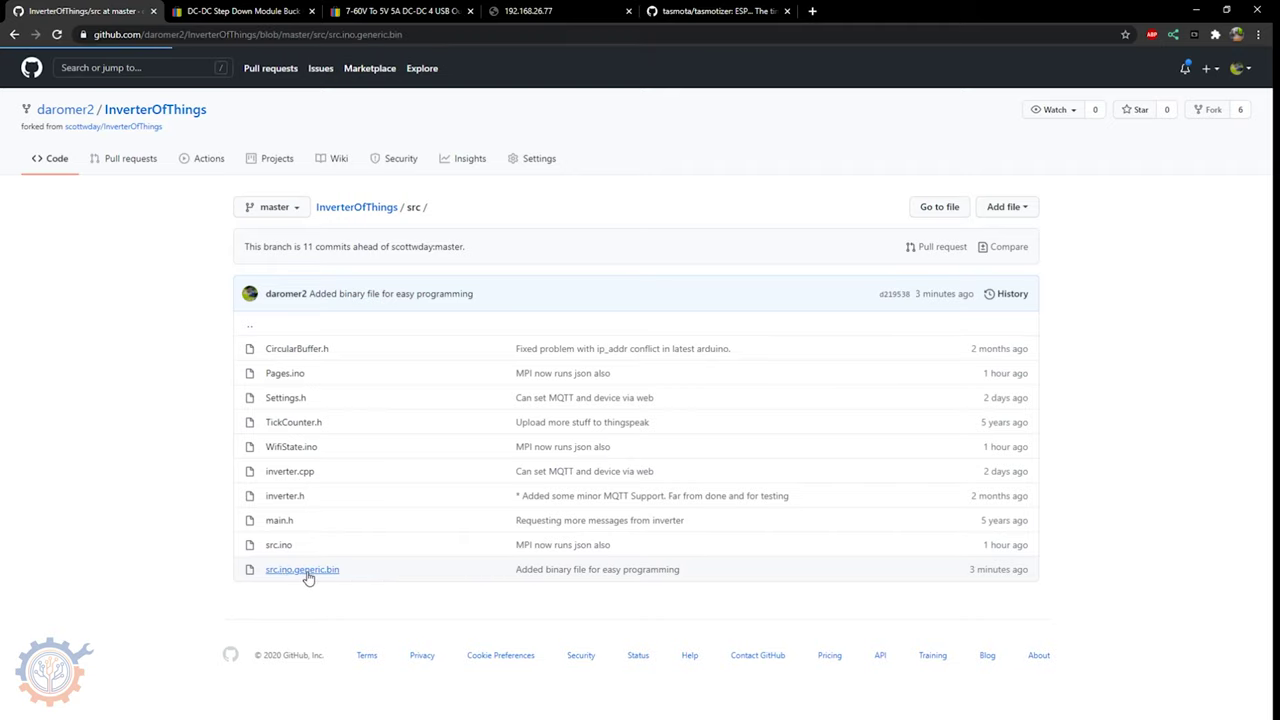
pyautogui.click(968, 327)
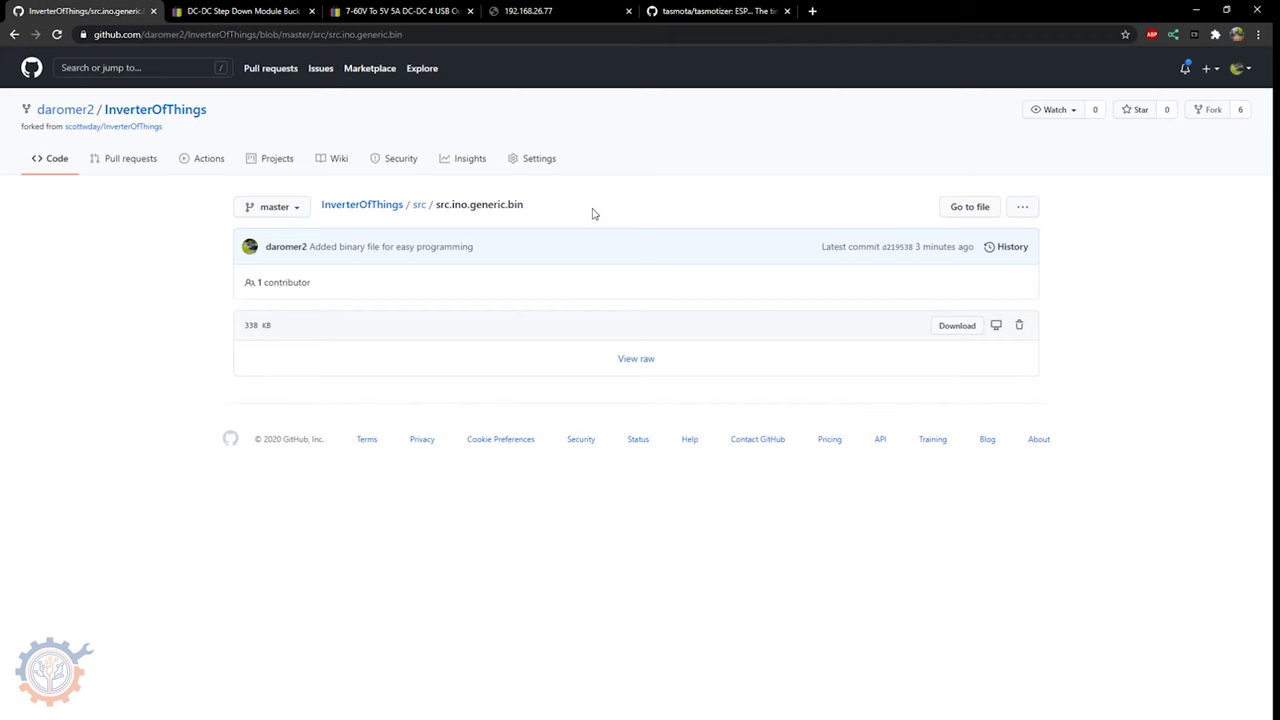
pyautogui.click(713, 14)
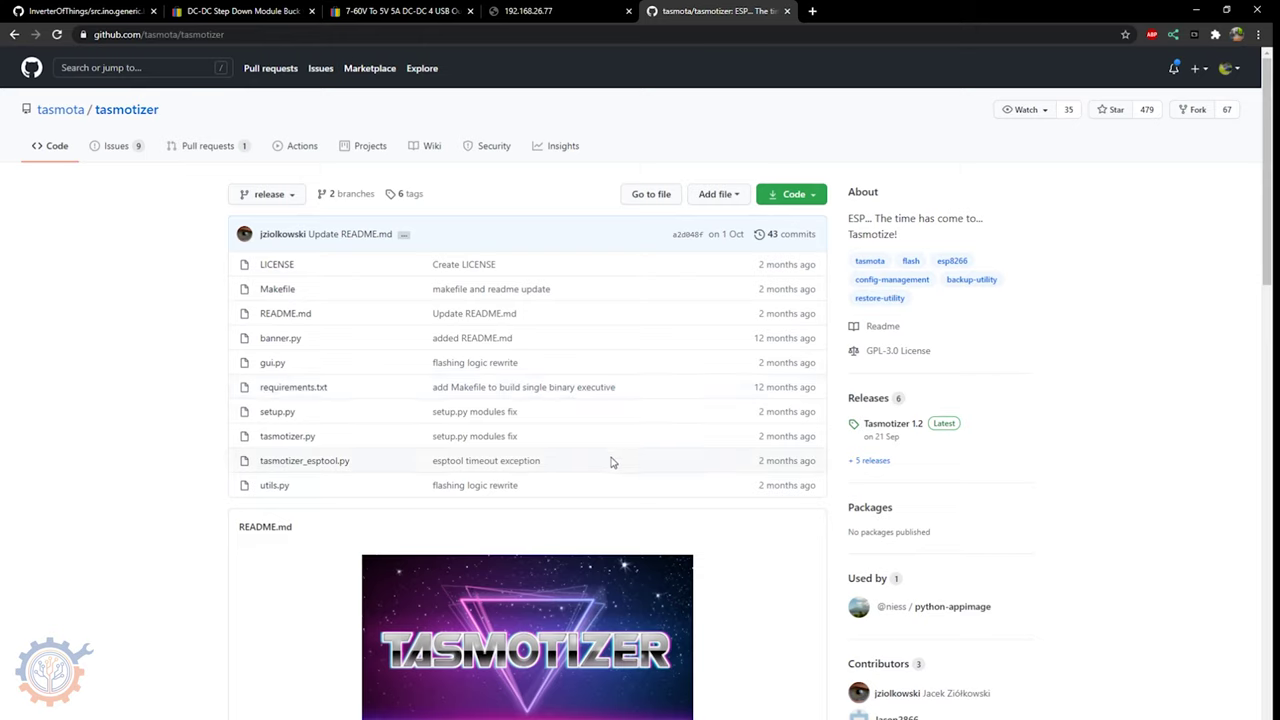
# - Scroll down the tasmotizer README toward the Tasmotizer 1.2 release
pyautogui.scroll(-3, 612, 463)
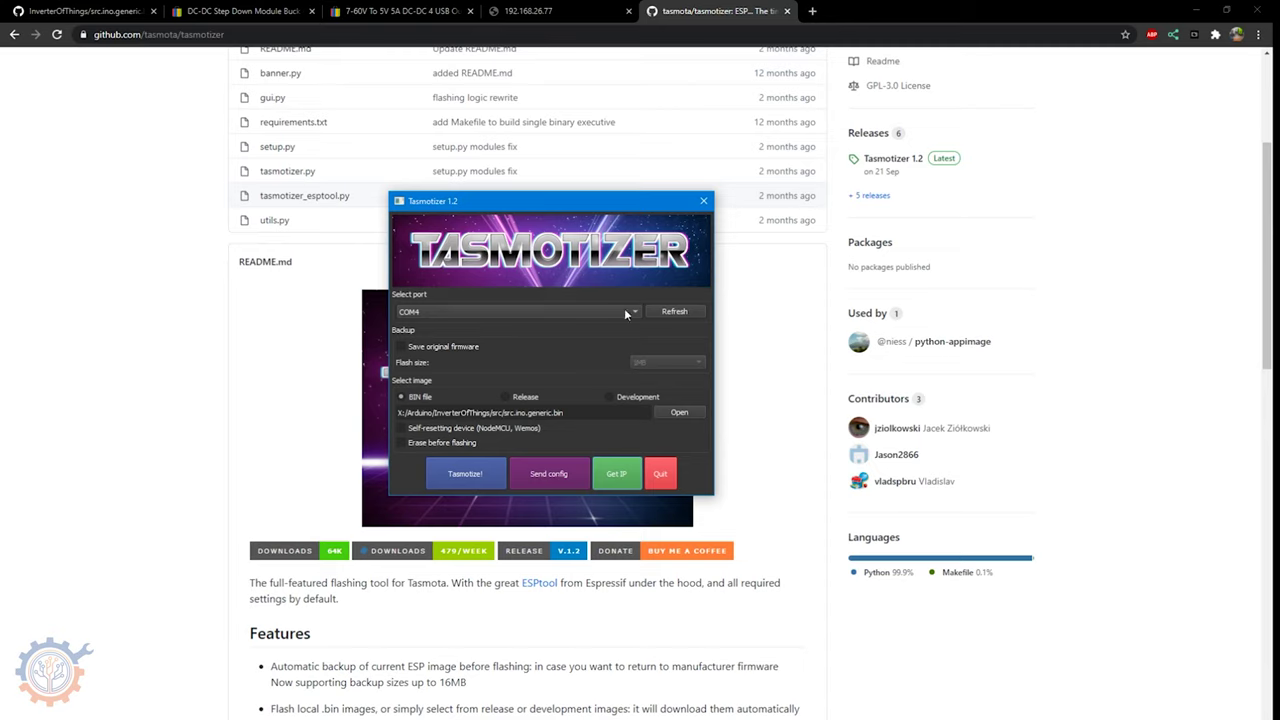
# - Select COM4 as the ESP8266's serial port
pyautogui.click(540, 311)
pyautogui.click(589, 313)
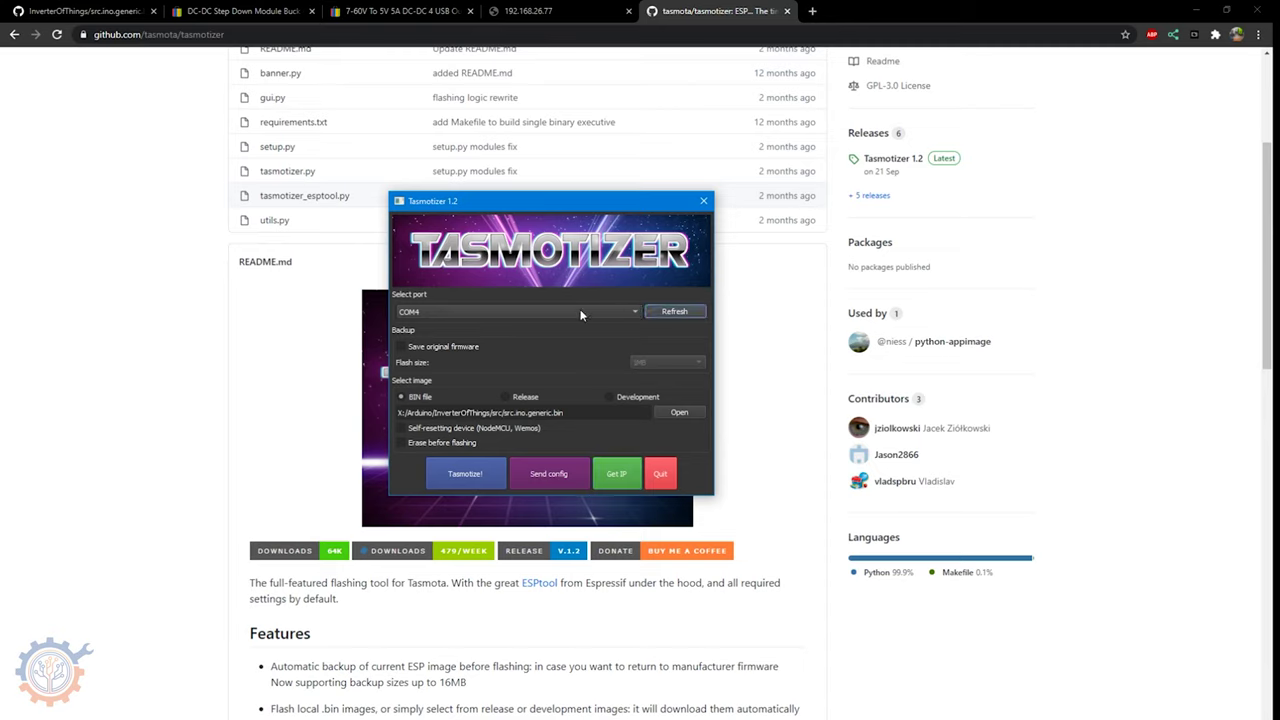
pyautogui.click(615, 311)
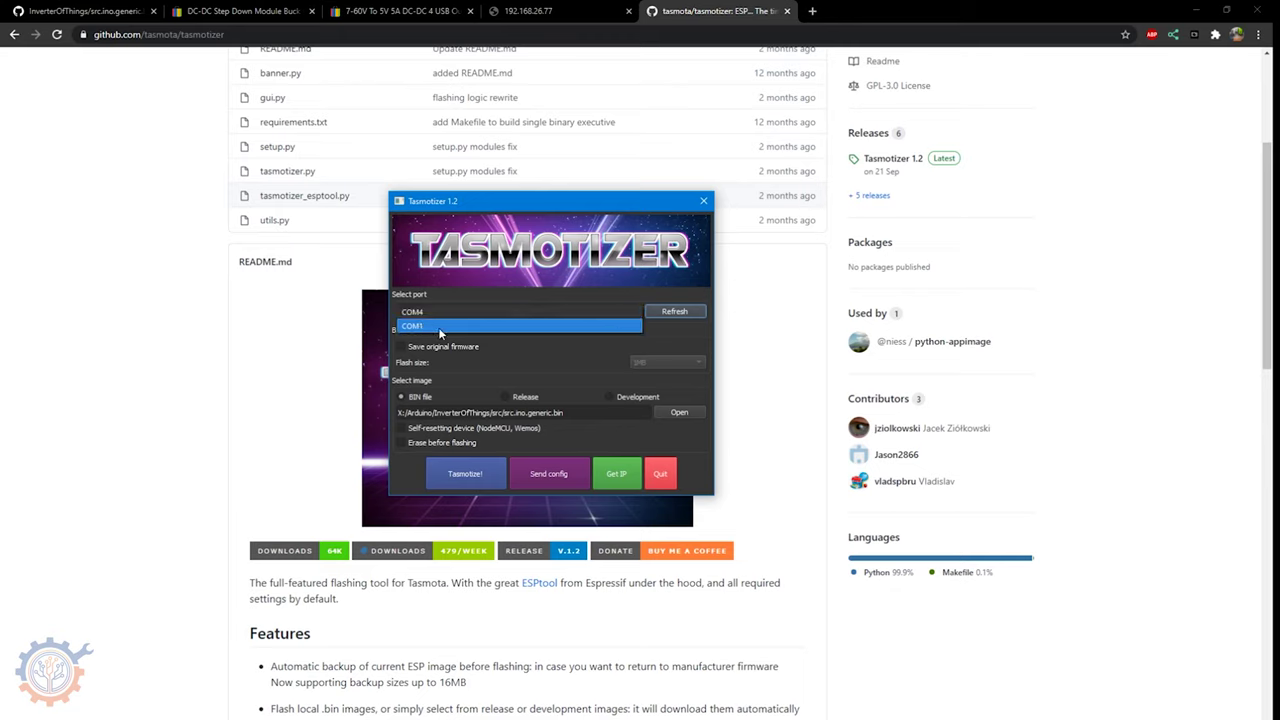
pyautogui.click(425, 318)
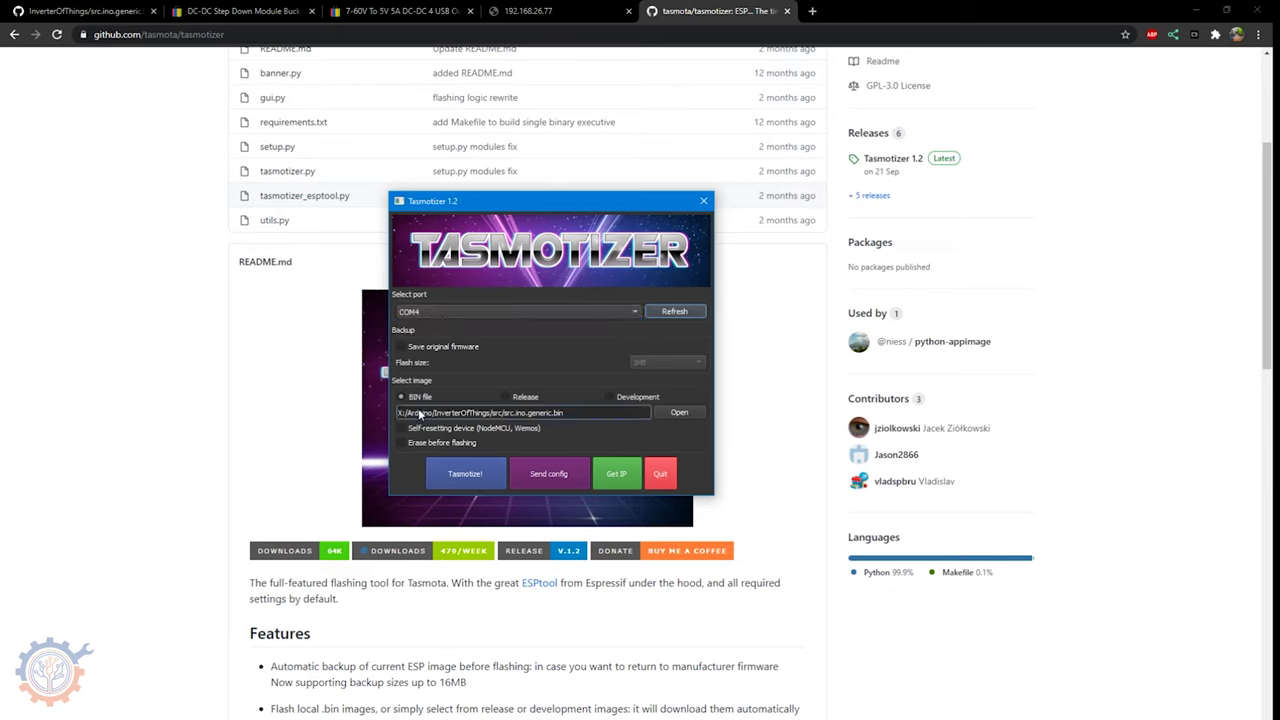
# - Load src.ino.generic.bin as the BIN image, enable erase before flashing, and start Tasmotize!
pyautogui.click(683, 413)
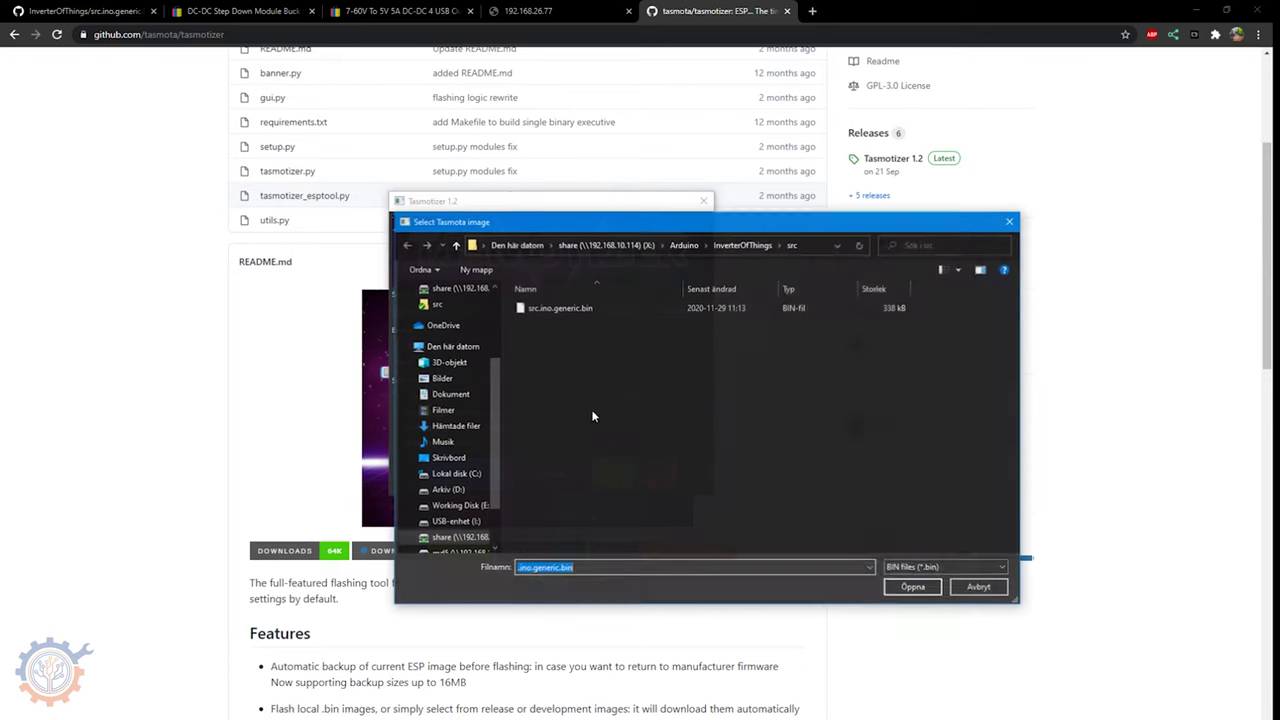
pyautogui.click(567, 310)
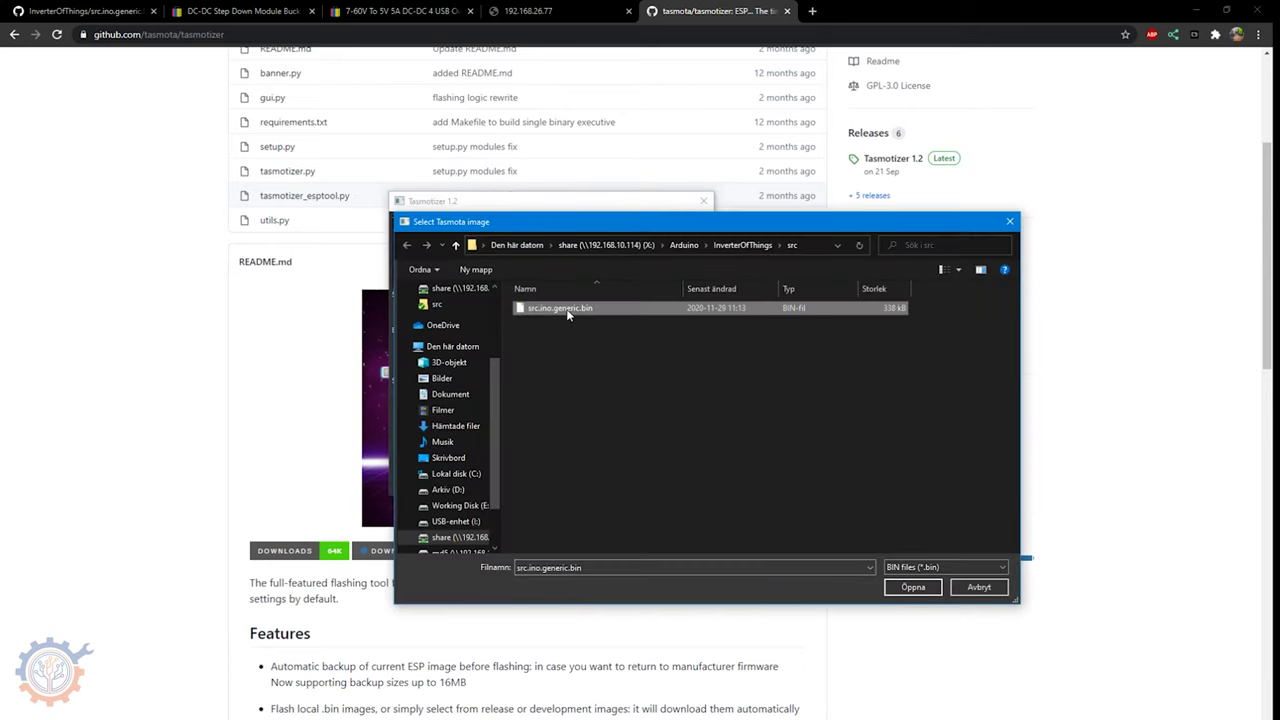
pyautogui.click(913, 587)
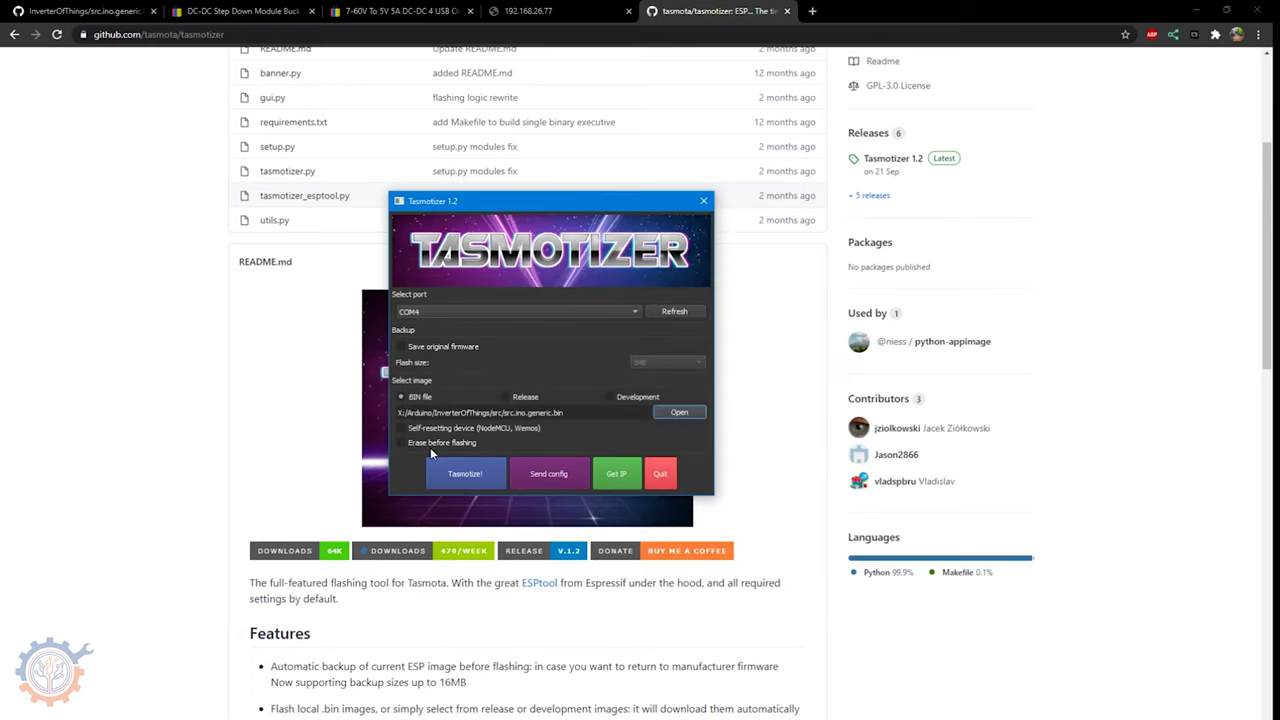
pyautogui.click(410, 443)
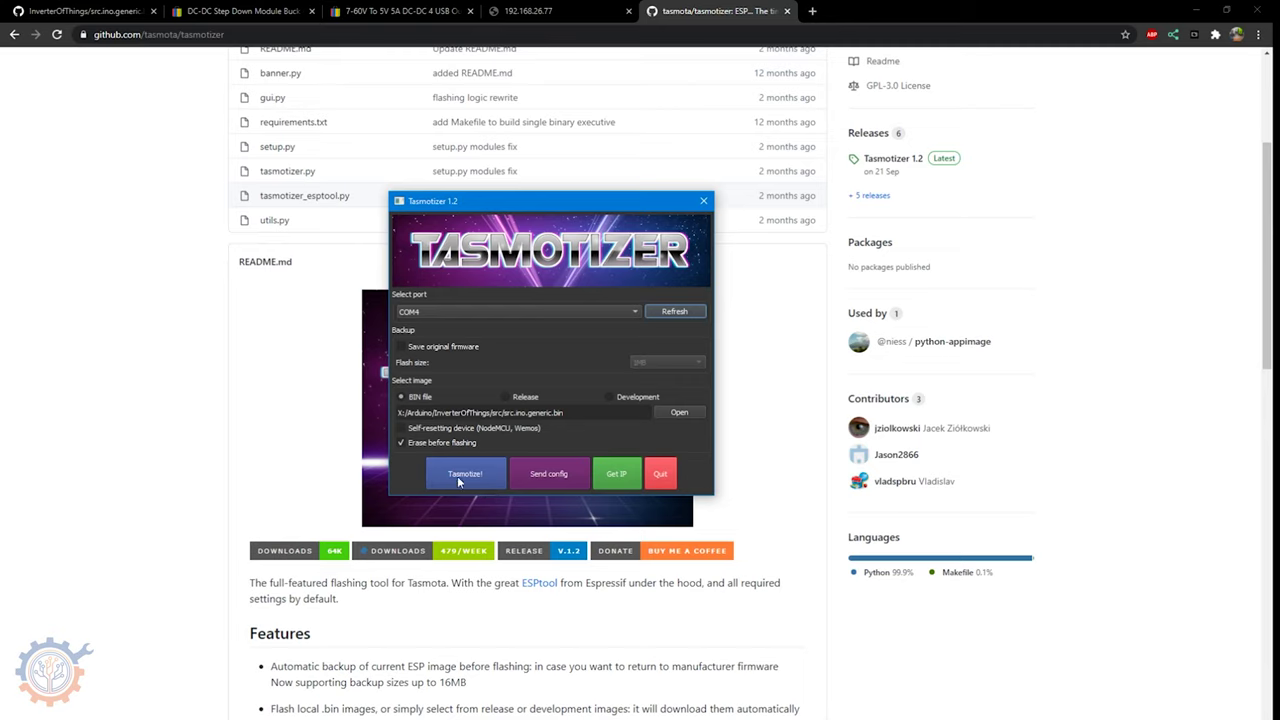
pyautogui.click(462, 478)
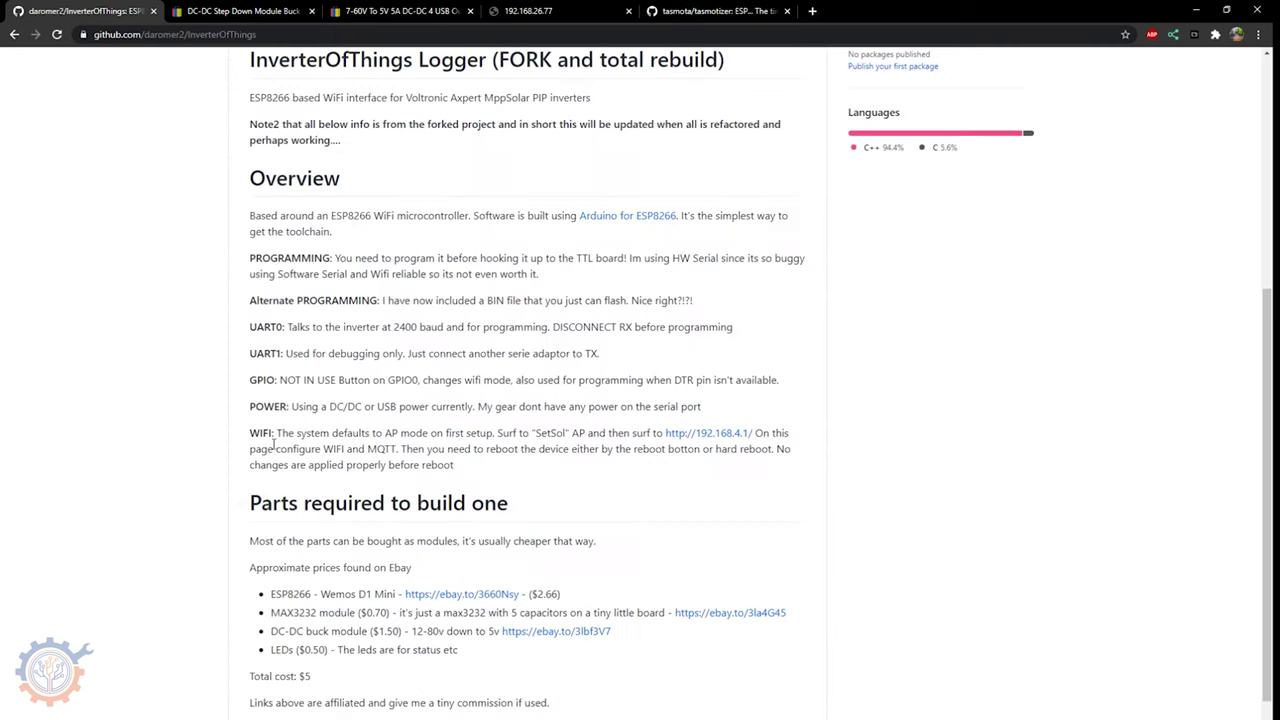
# - Highlight the SetSol access point name in the README's WIFI setup paragraph
pyautogui.moveTo(250, 437); pyautogui.dragTo(577, 463)
pyautogui.click(583, 466)
pyautogui.moveTo(537, 433); pyautogui.dragTo(568, 433)
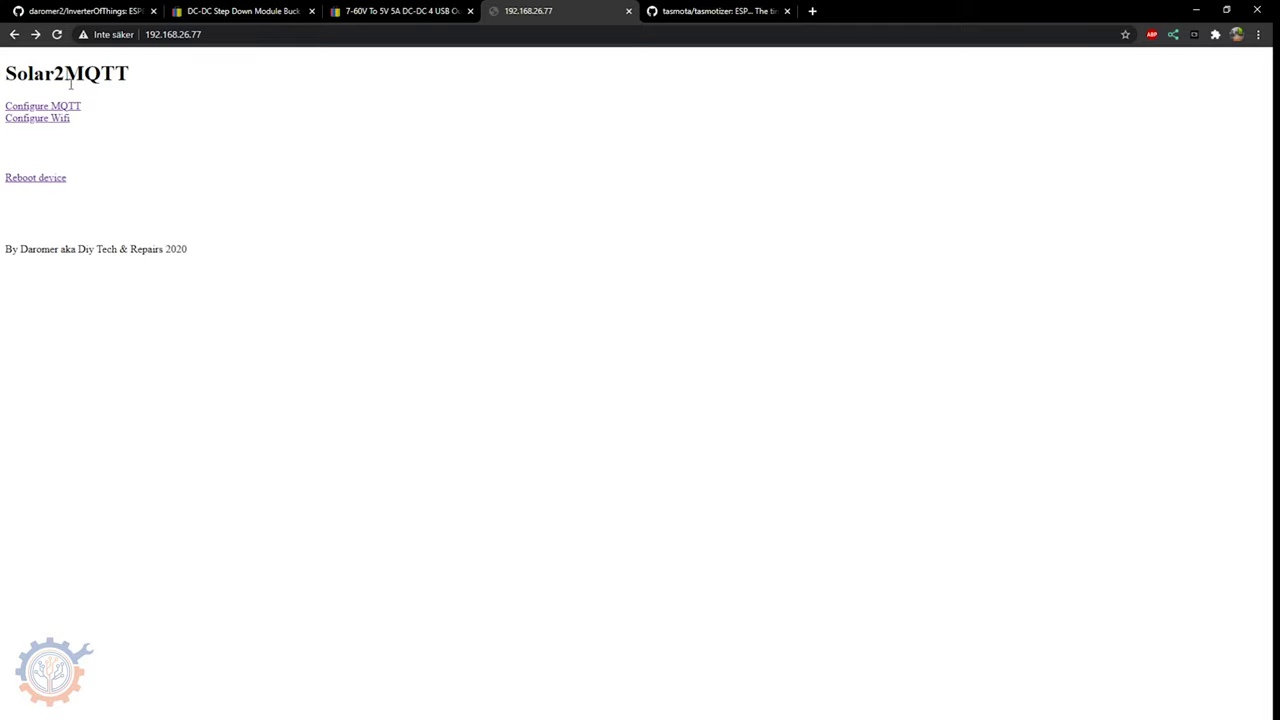
# - Join the device to the IOT (-42db) network with its WiFi password
pyautogui.click(36, 121)
pyautogui.click(45, 121)
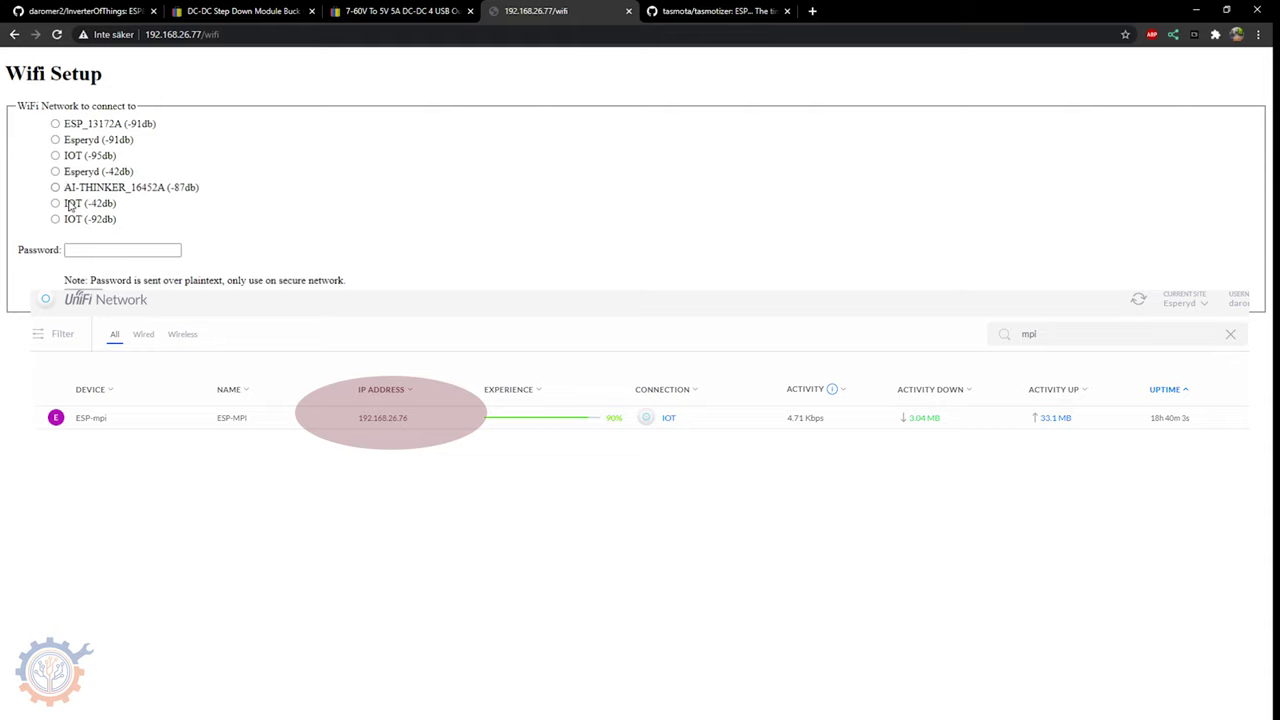
pyautogui.click(55, 203)
pyautogui.click(106, 252)
pyautogui.click(95, 272)
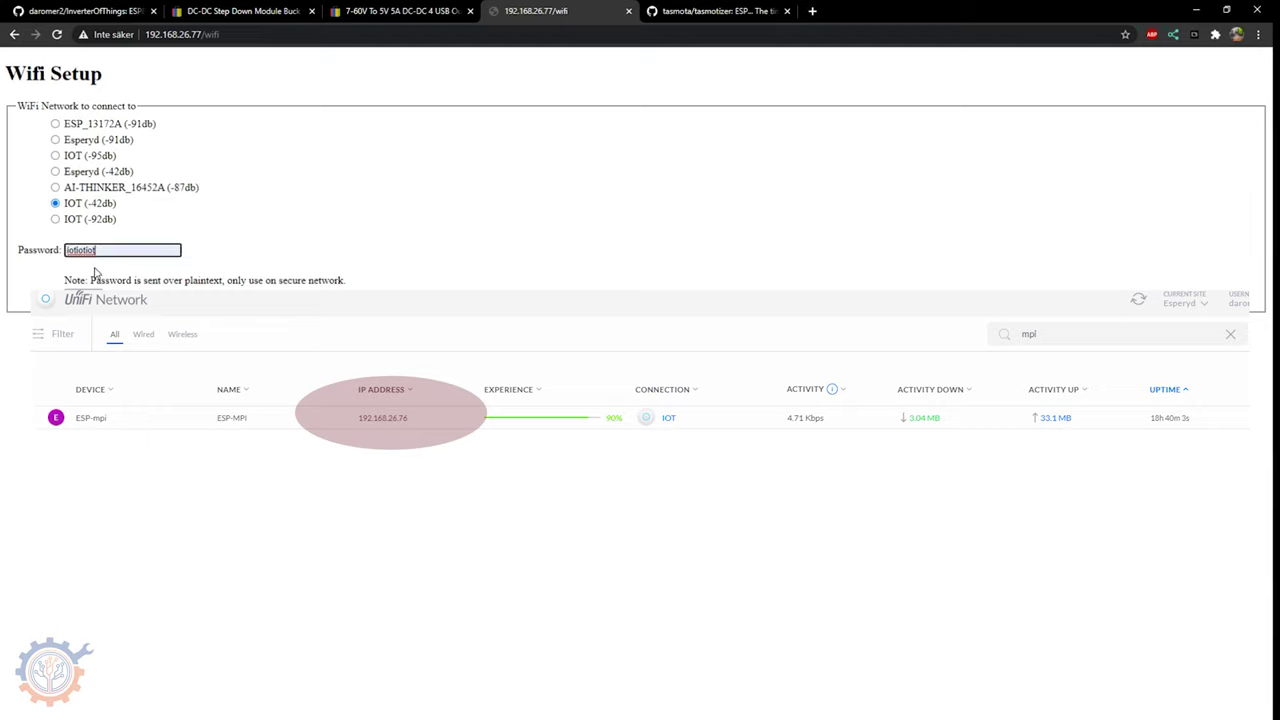
pyautogui.press('Return')
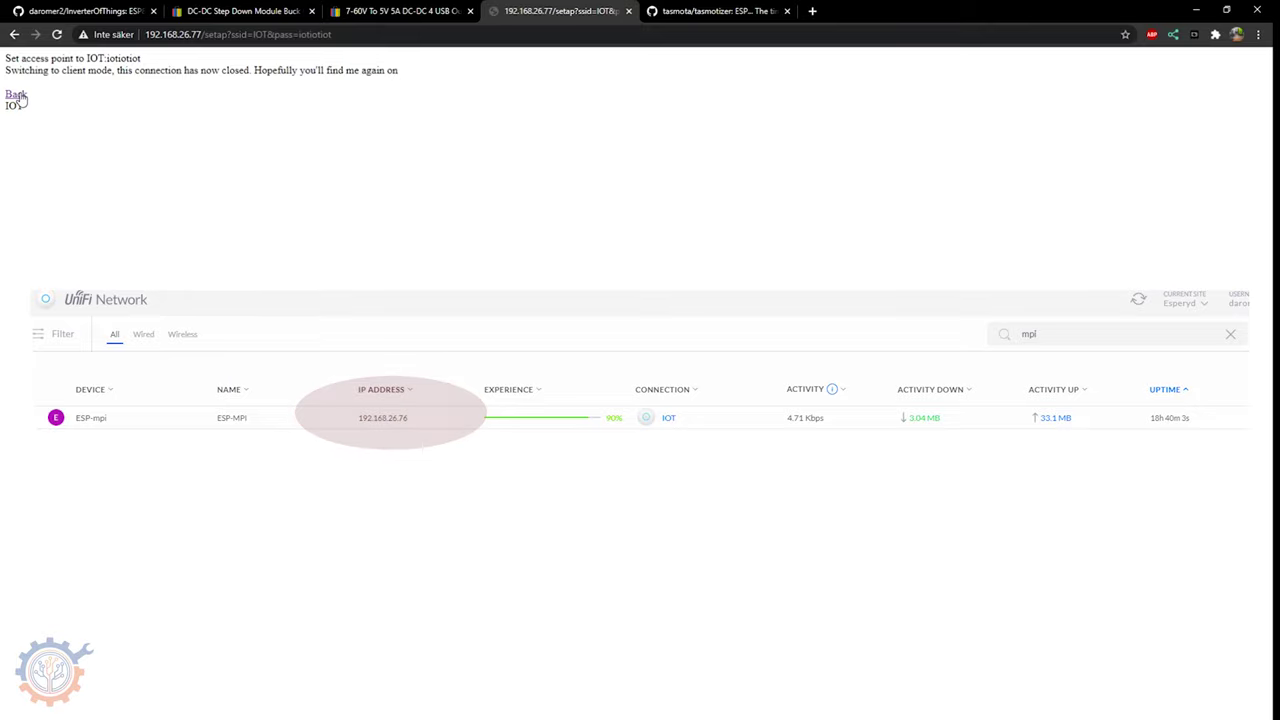
# - Enter MQTT server mqtt.romer.se, port 1883, username mqtt and the saved password
pyautogui.click(17, 95)
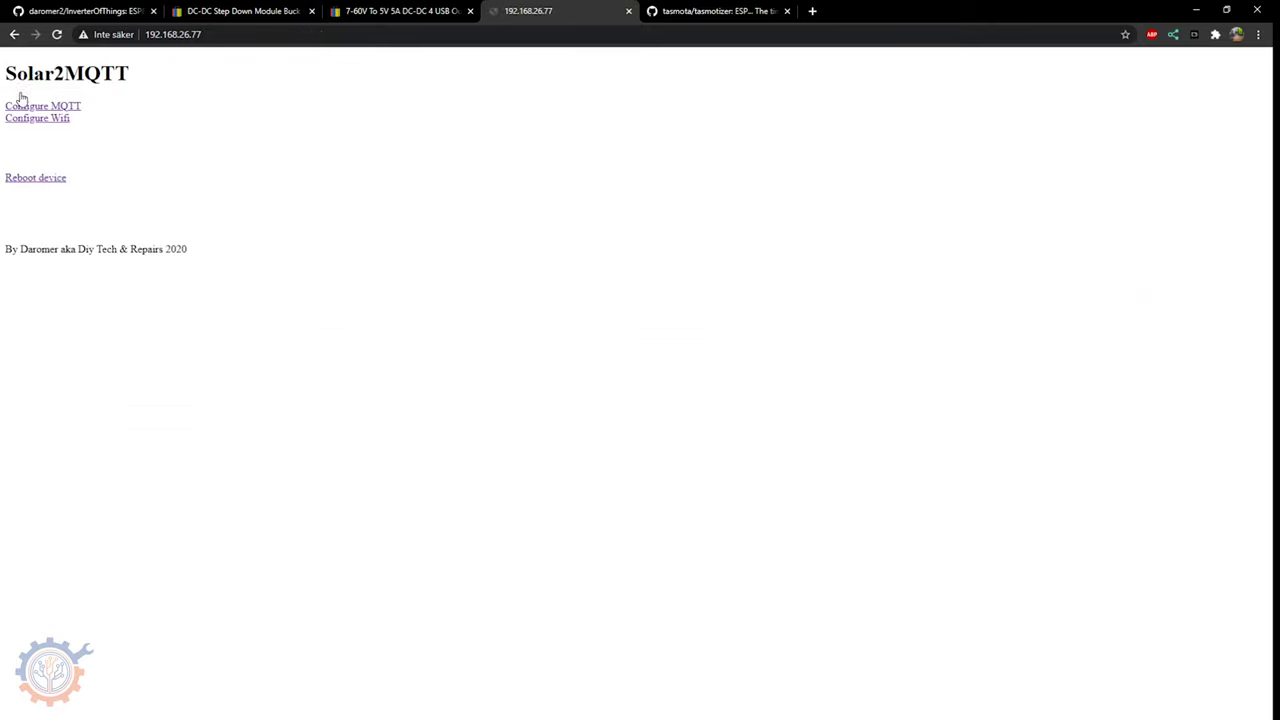
pyautogui.click(66, 107)
pyautogui.click(185, 125)
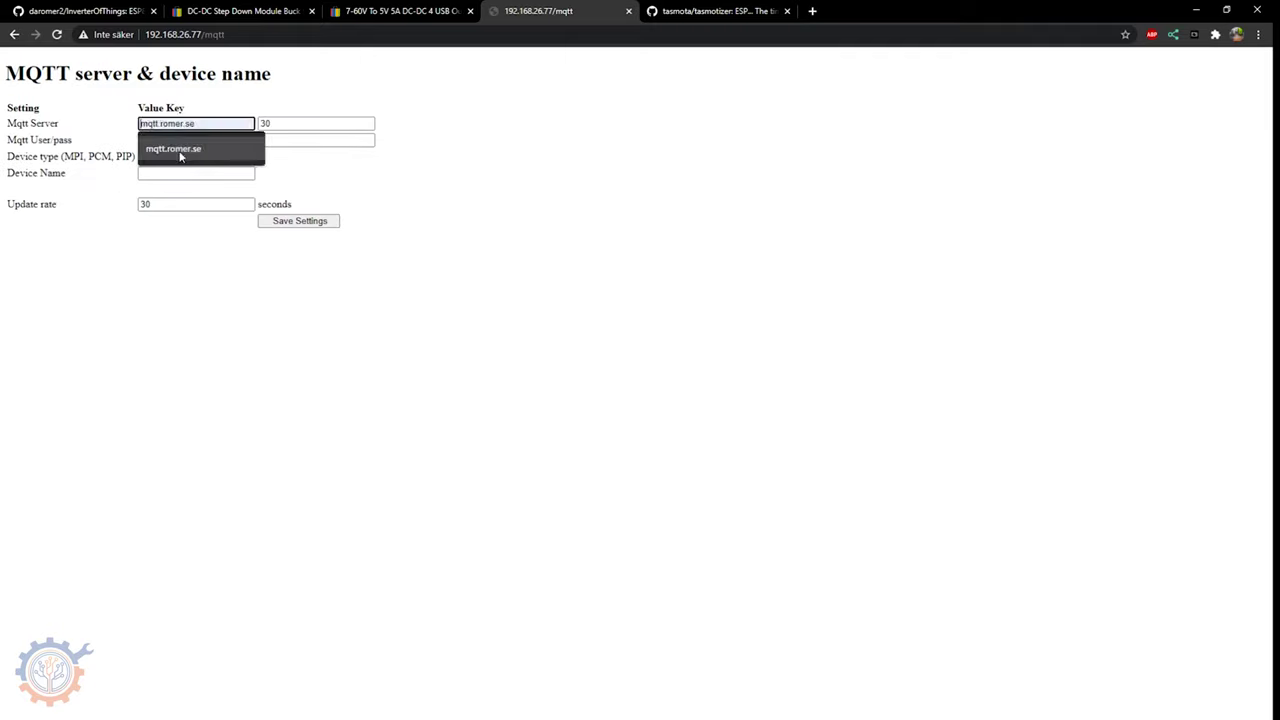
pyautogui.click(174, 149)
pyautogui.doubleClick(263, 124)
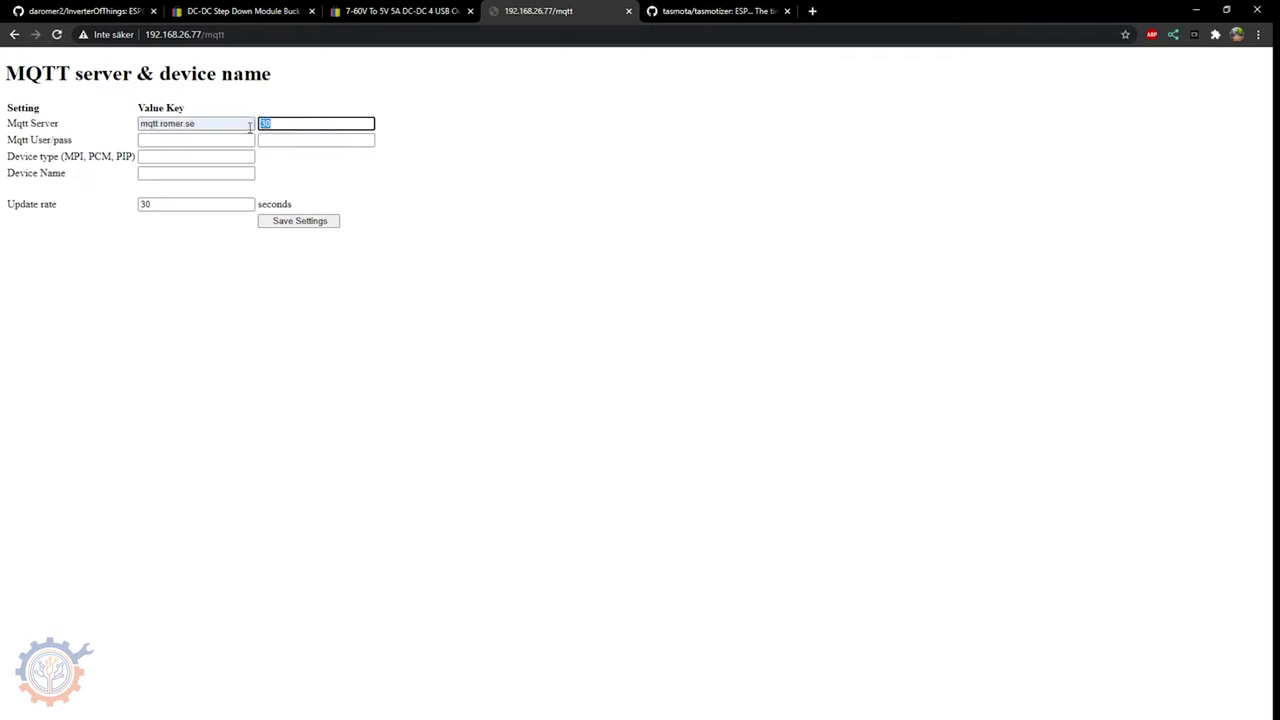
pyautogui.write('1883')
pyautogui.click(194, 140)
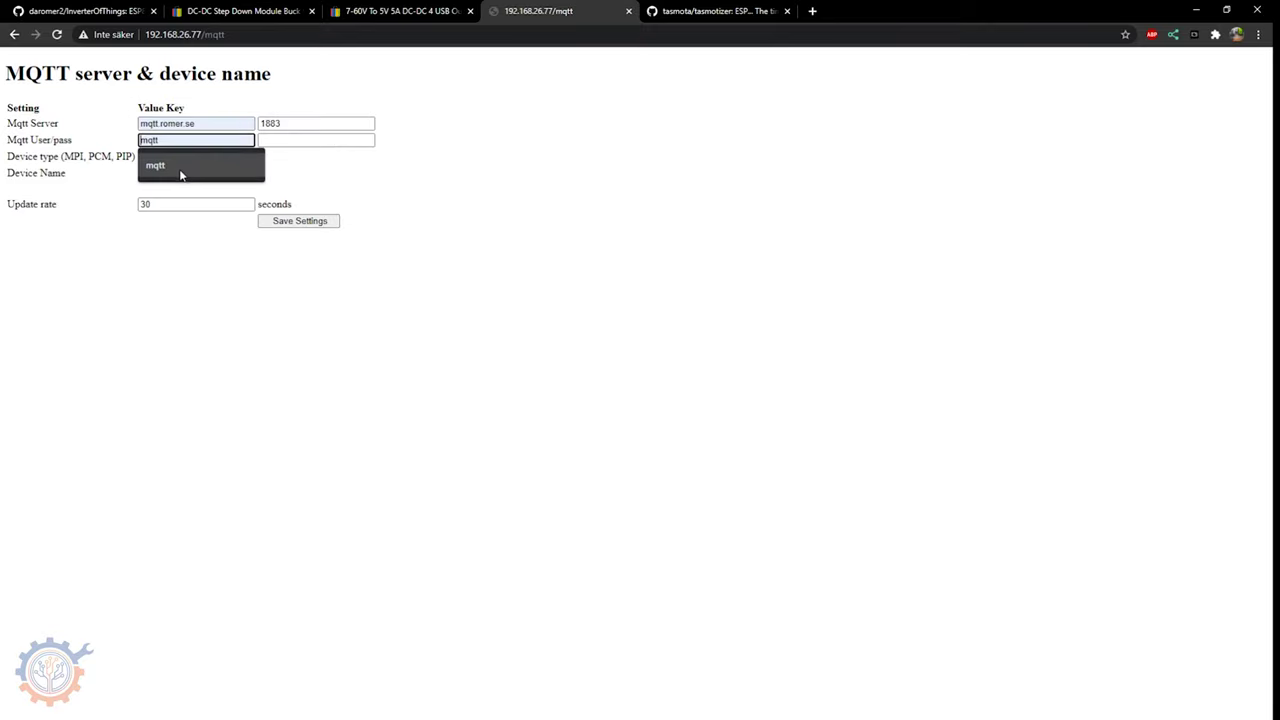
pyautogui.click(180, 166)
pyautogui.click(270, 141)
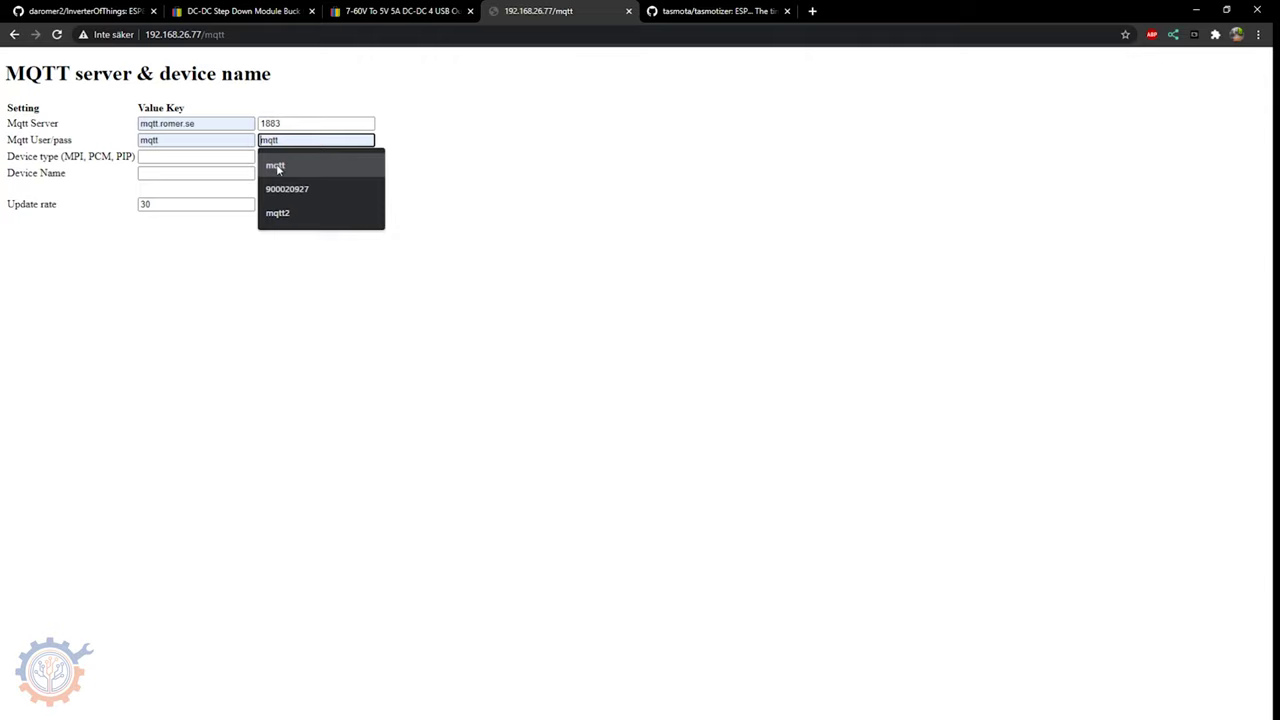
pyautogui.click(279, 170)
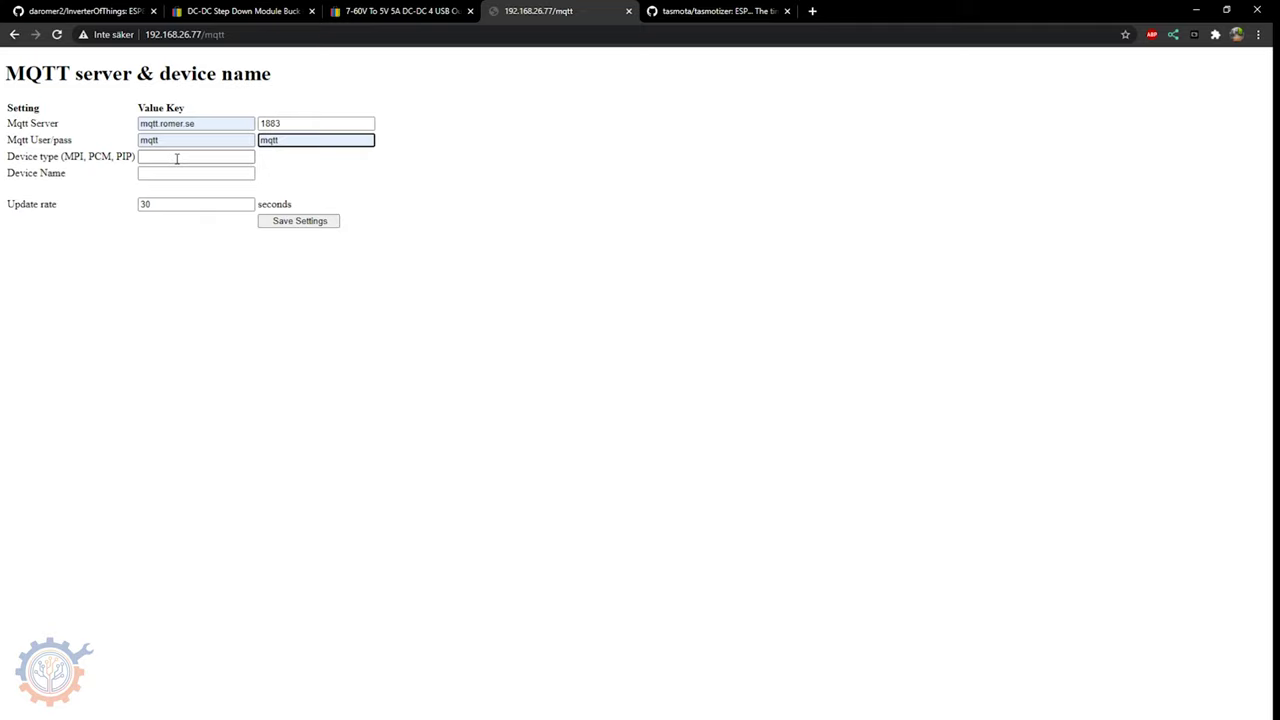
# - Set the inverter device type to MPI and the device name to mpitest
pyautogui.click(176, 158)
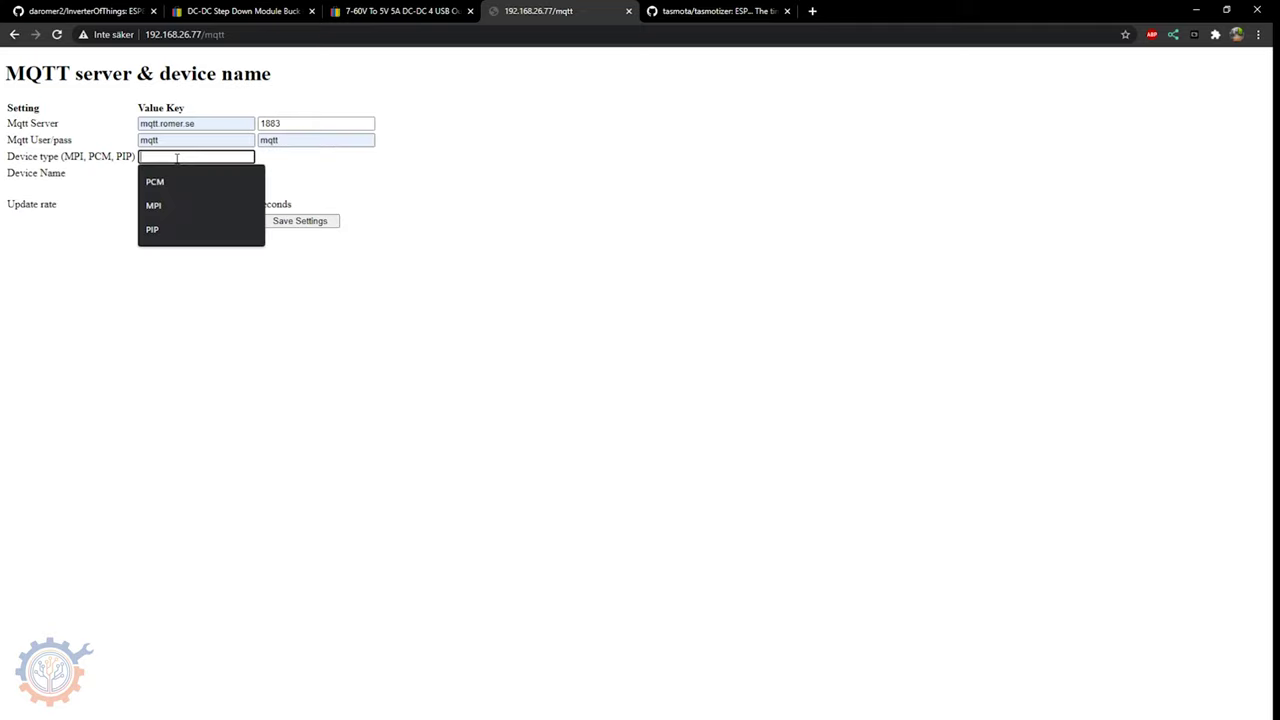
pyautogui.write('MPI')
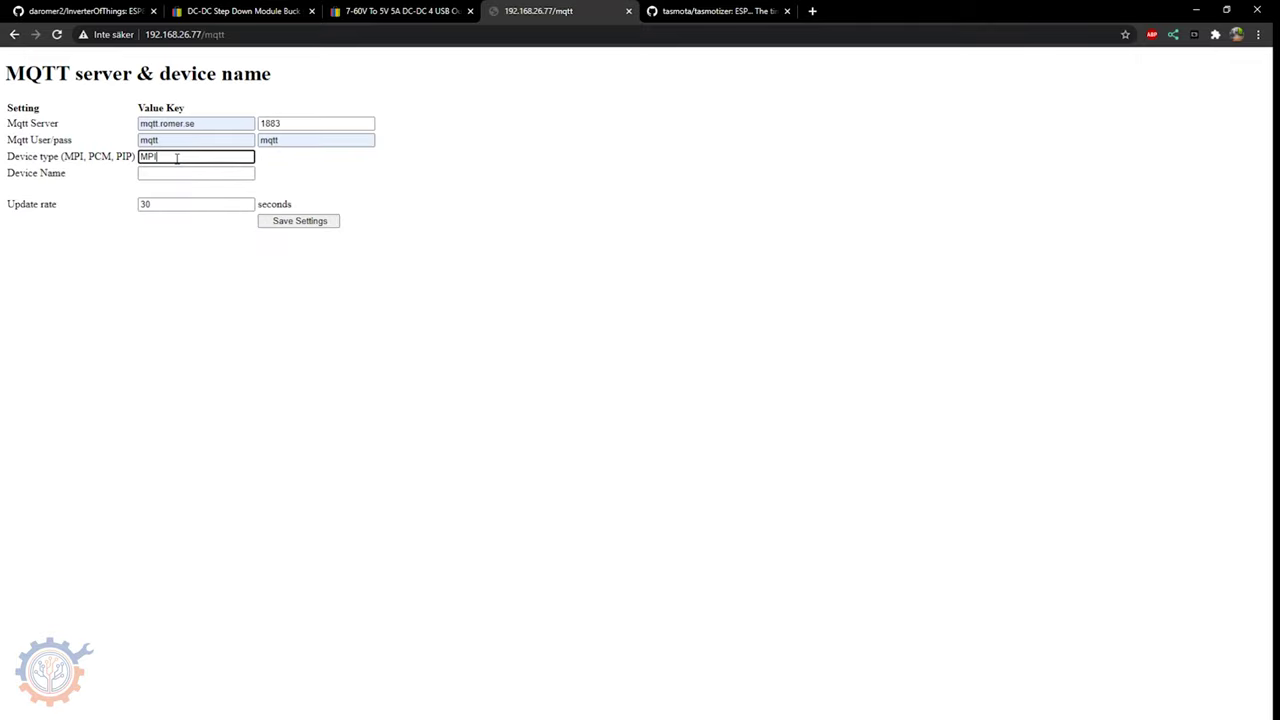
pyautogui.click(180, 172)
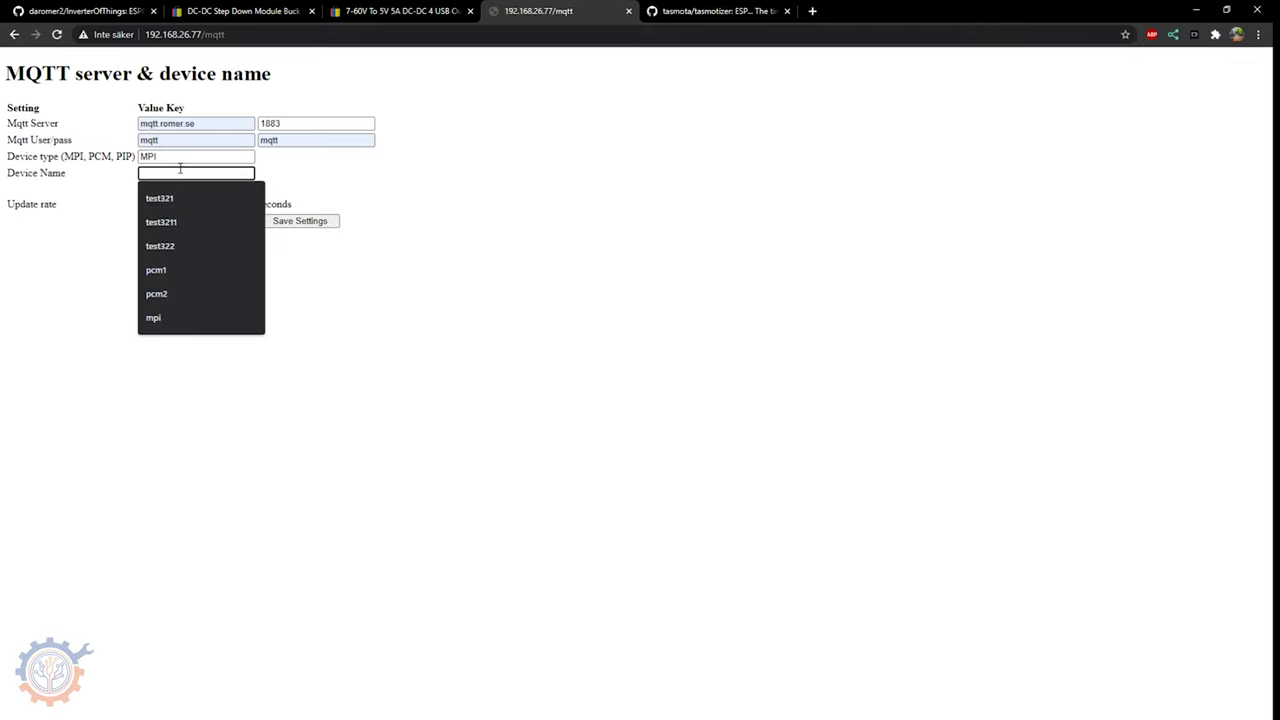
pyautogui.write('mpitest')
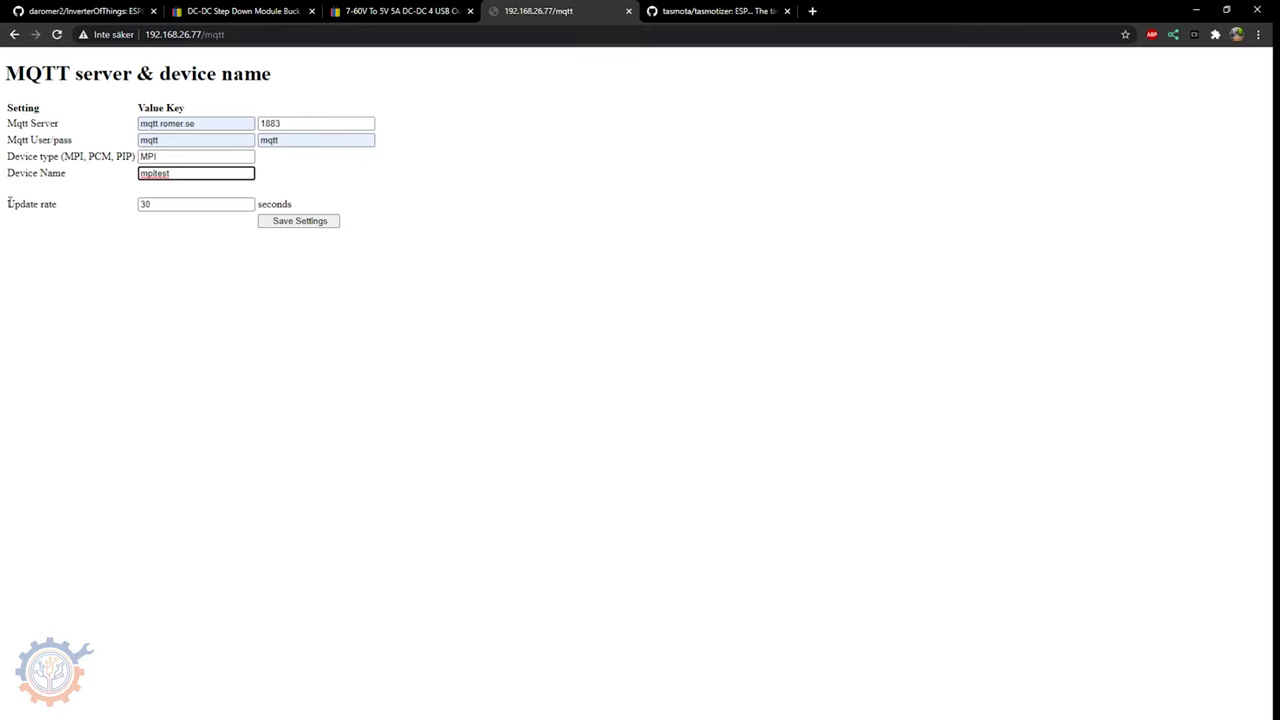
pyautogui.moveTo(8, 200); pyautogui.dragTo(300, 203)
pyautogui.click(309, 203)
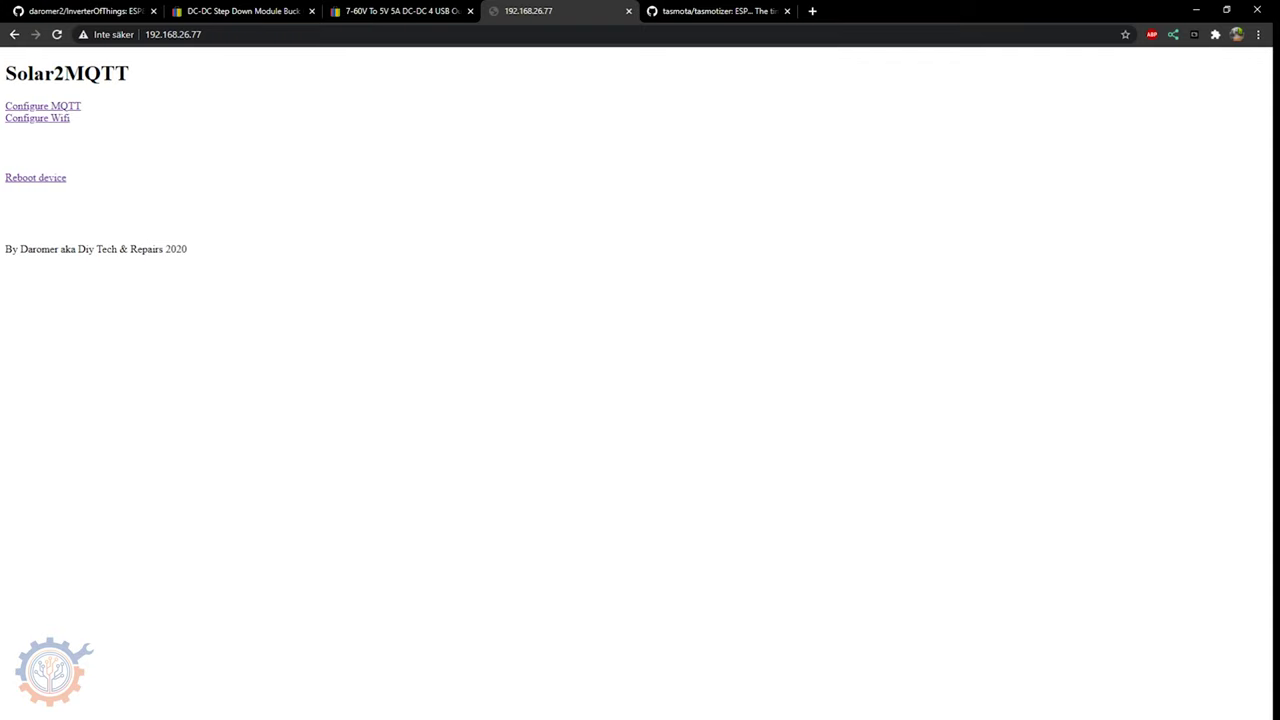
# - Filter MQTT Explorer by mpitest and inspect the solar/mpitest Info and uptime messages
pyautogui.hotkey('alt', 'Tab')
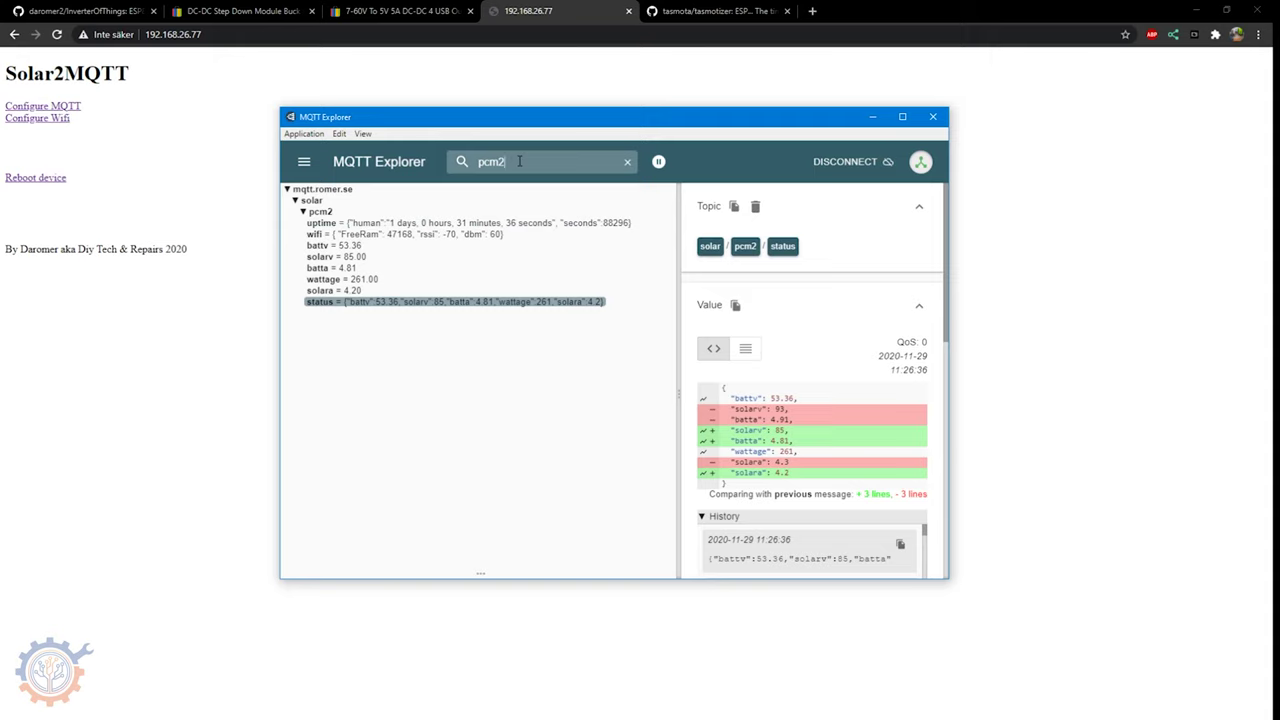
pyautogui.press('BackSpace')
pyautogui.press('BackSpace')
pyautogui.press('BackSpace')
pyautogui.press('BackSpace')
pyautogui.write('mpi')
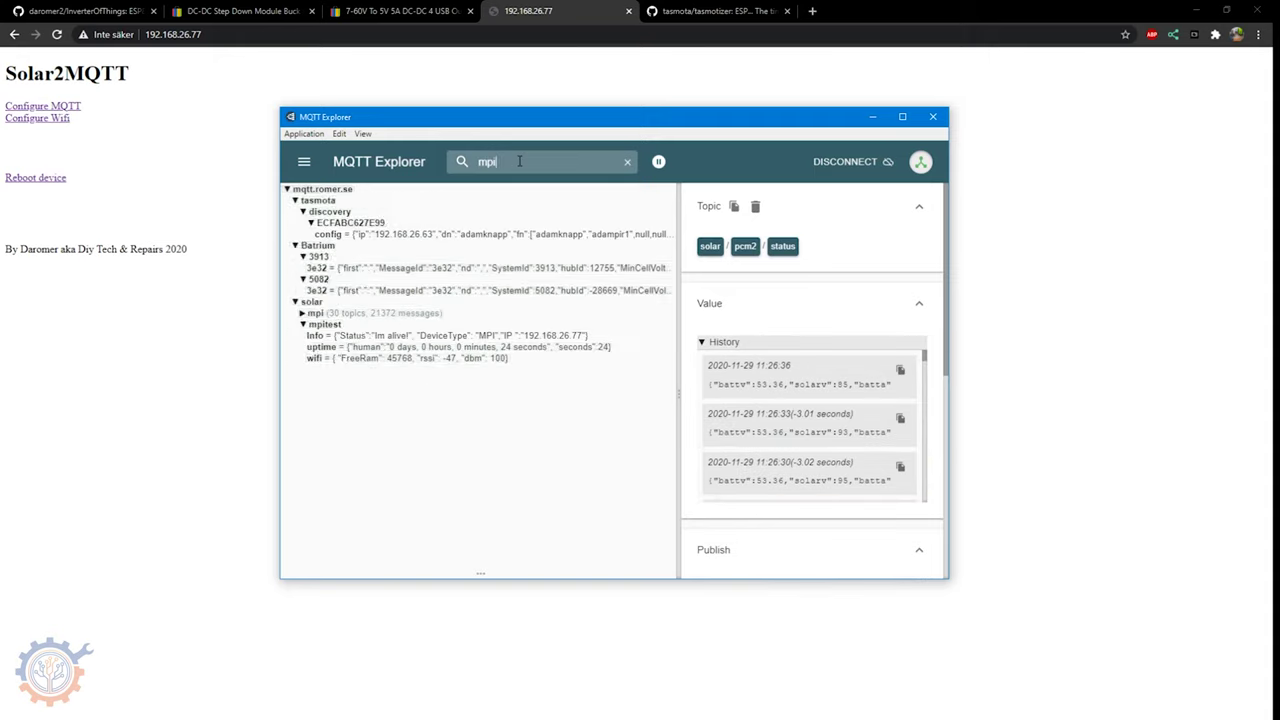
pyautogui.write('test')
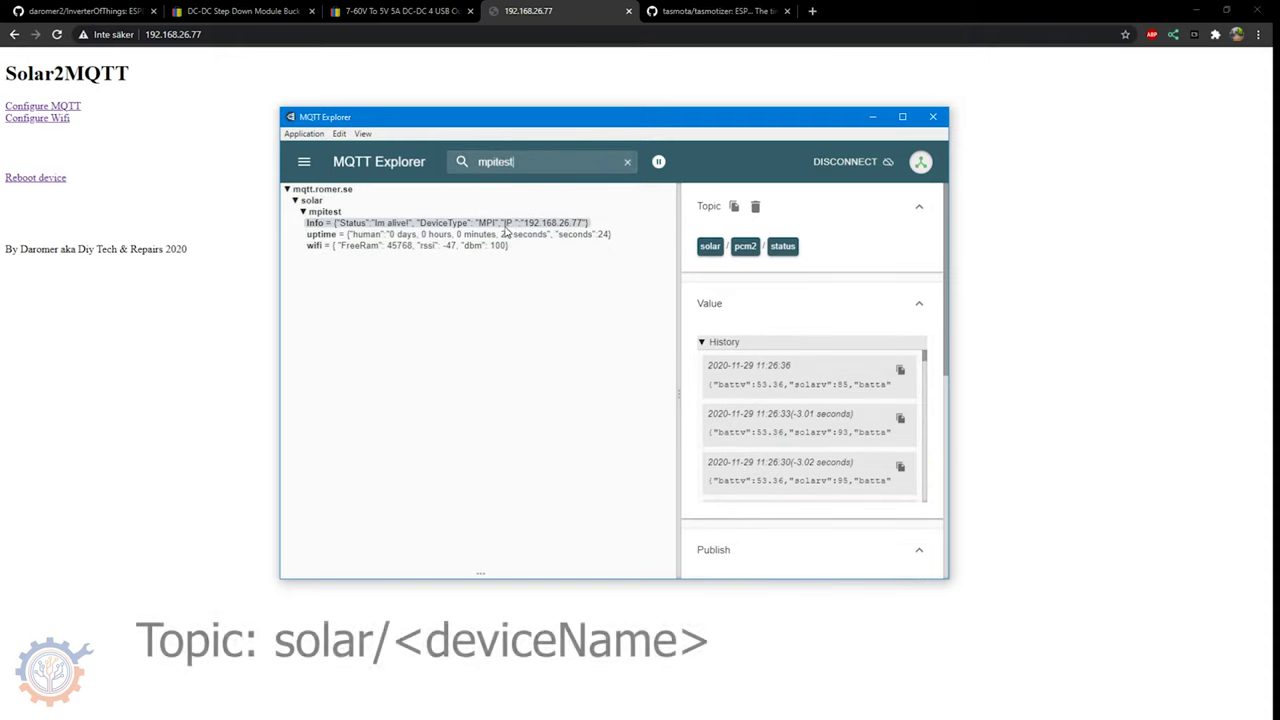
pyautogui.click(505, 225)
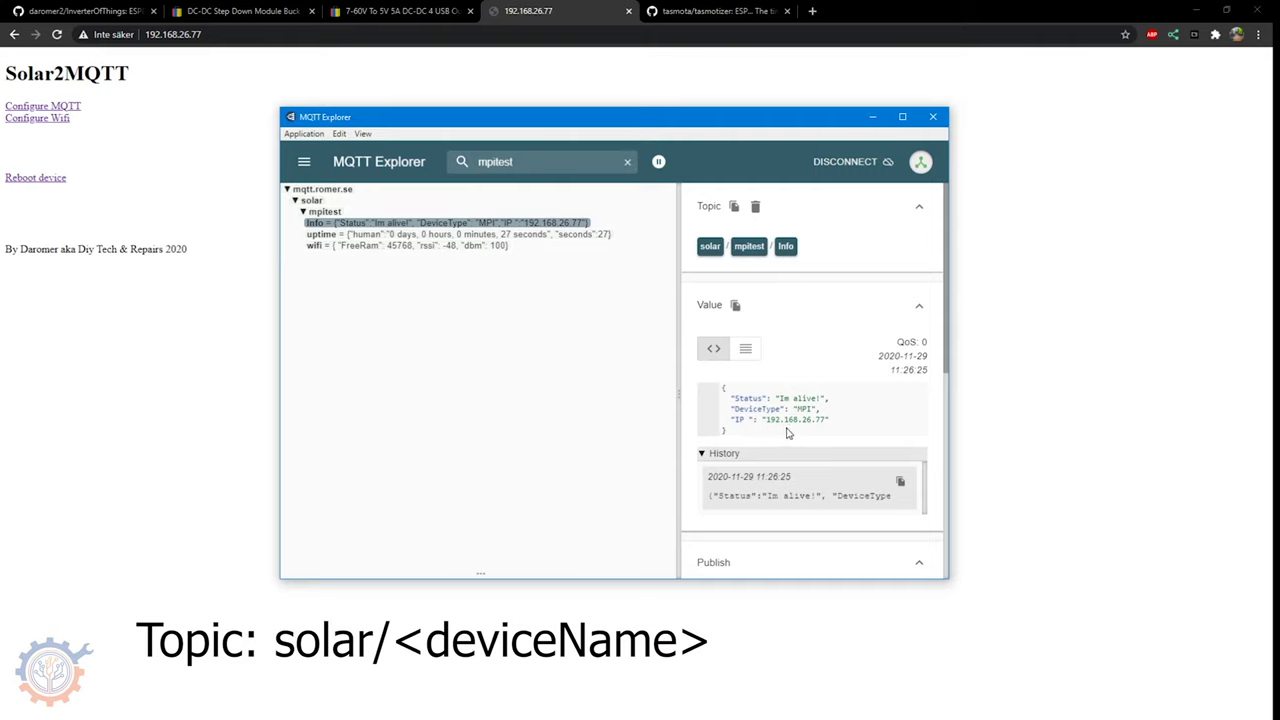
pyautogui.click(553, 236)
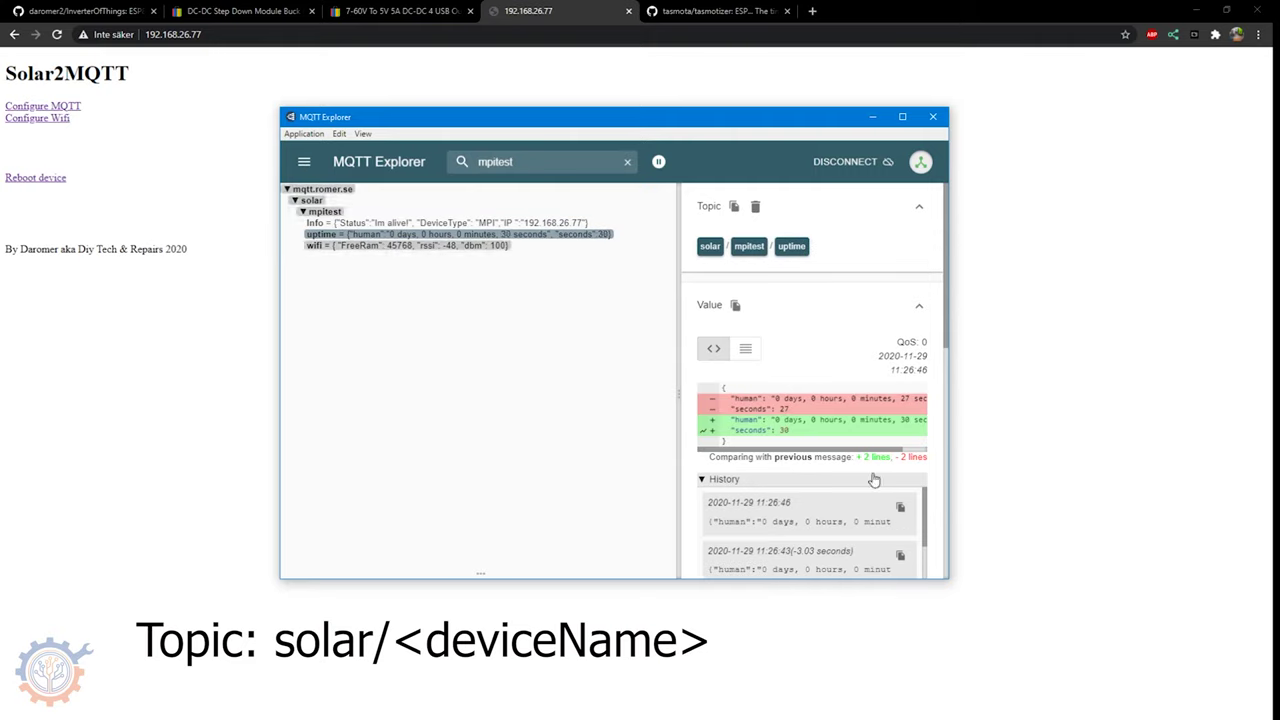
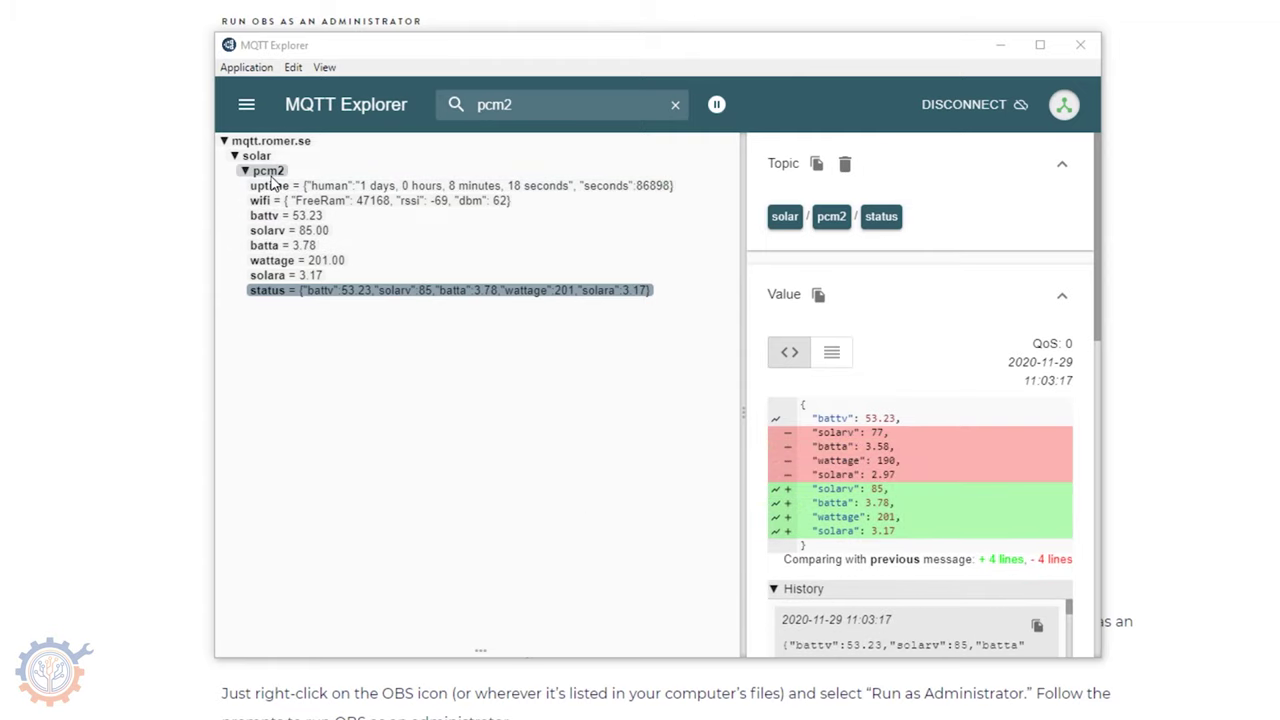
pyautogui.click(352, 185)
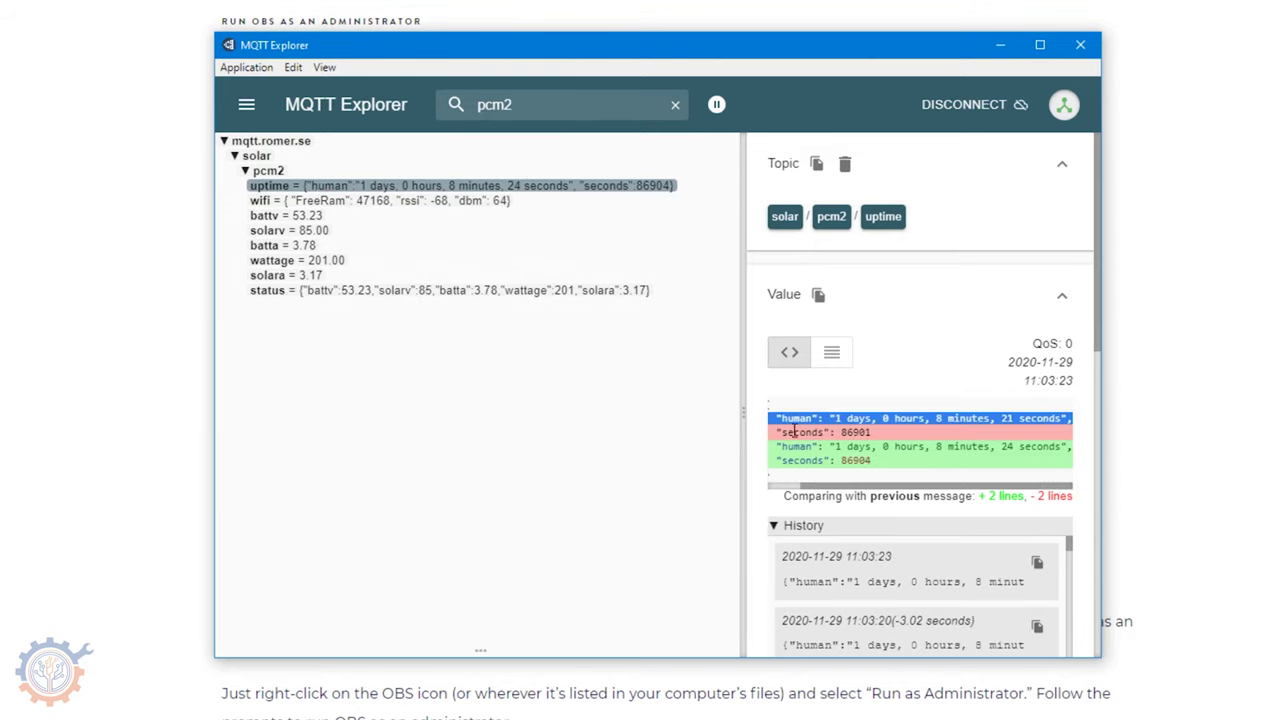
pyautogui.moveTo(788, 432); pyautogui.dragTo(893, 434)
pyautogui.click(279, 202)
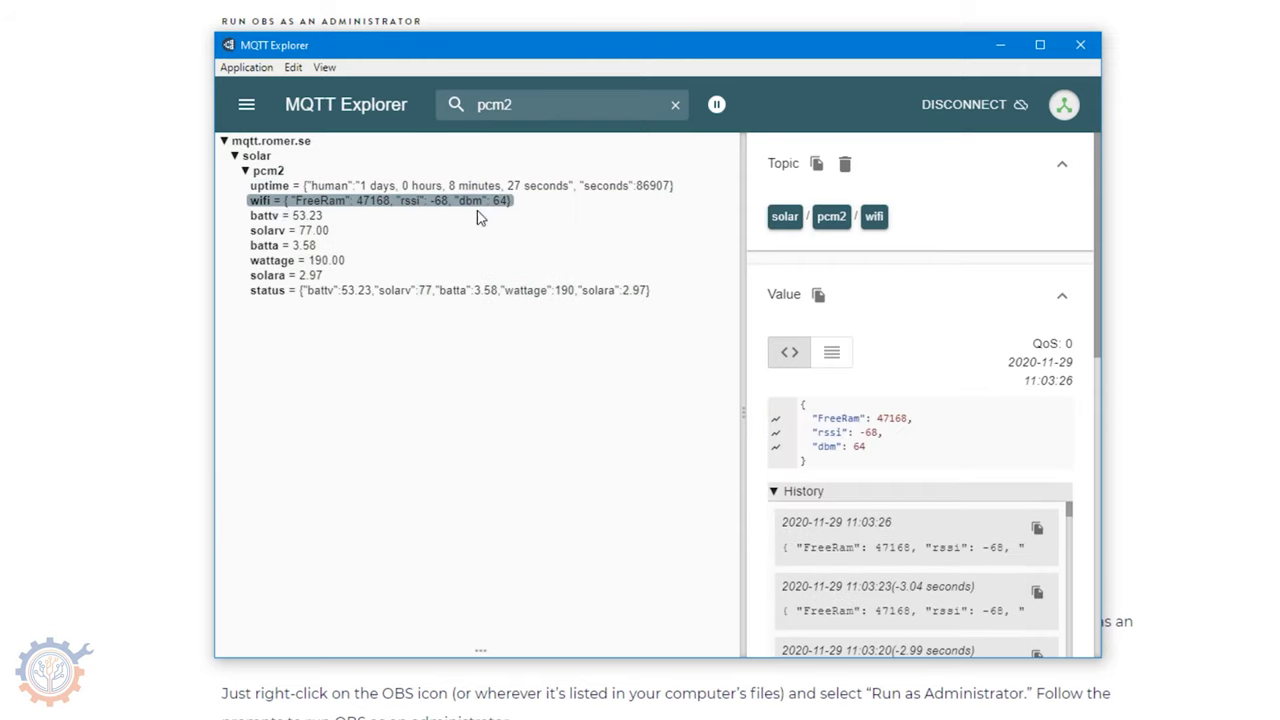
pyautogui.click(282, 218)
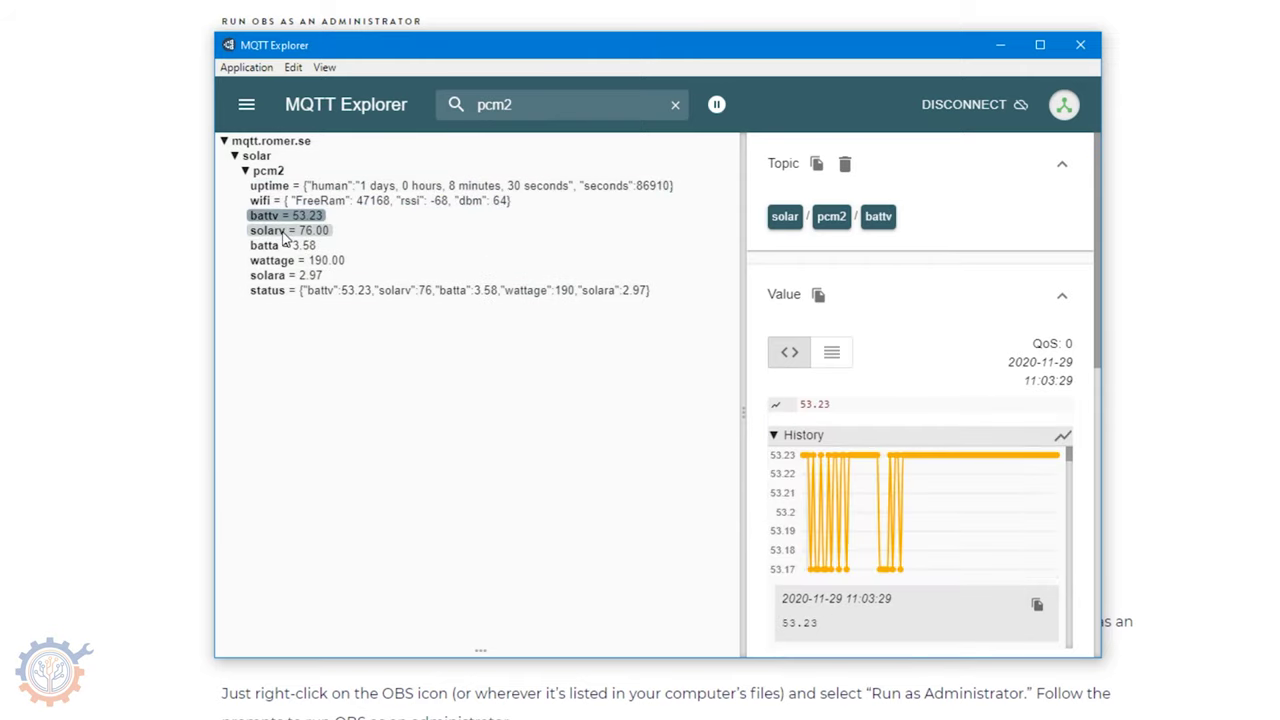
pyautogui.click(289, 233)
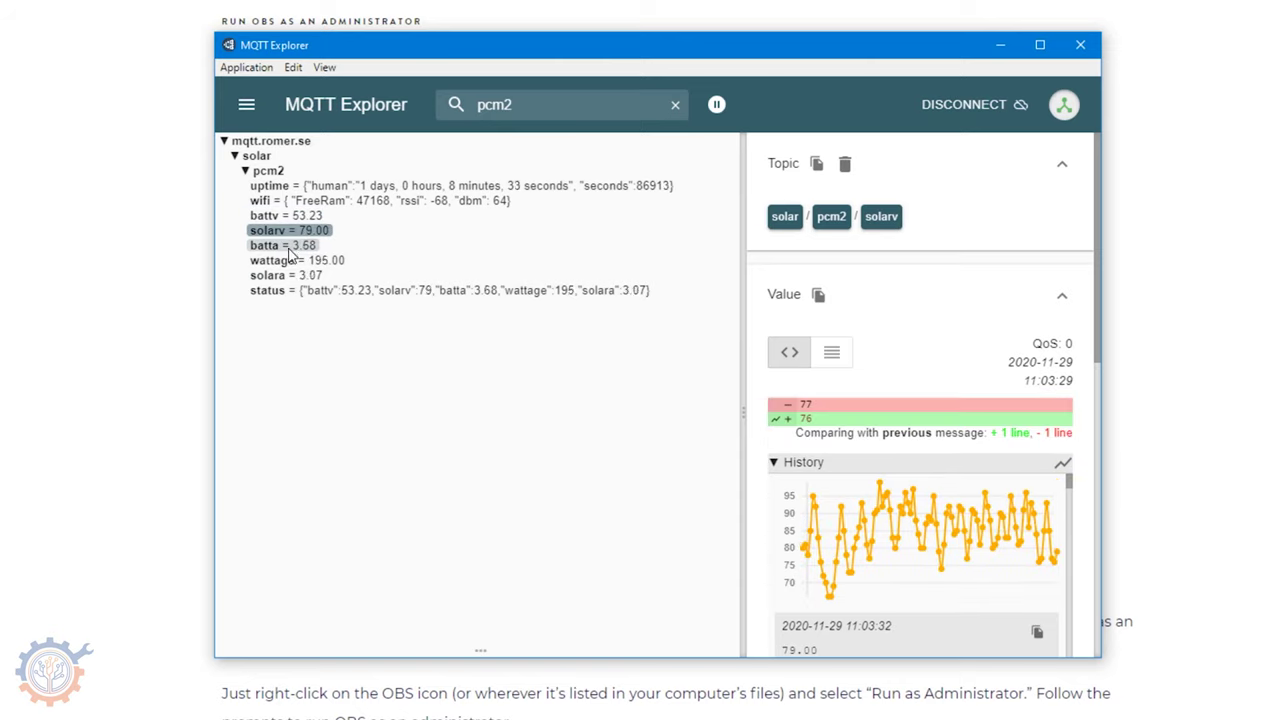
pyautogui.click(292, 246)
pyautogui.click(296, 261)
pyautogui.click(300, 276)
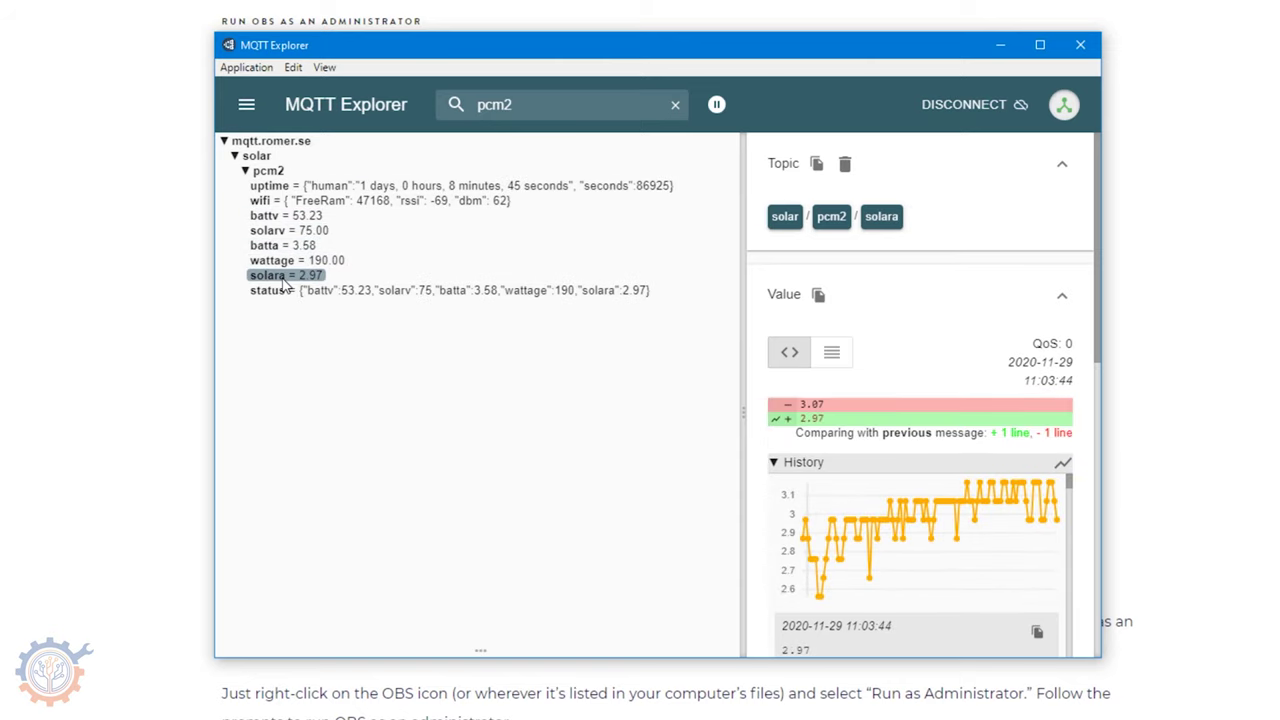
pyautogui.click(352, 290)
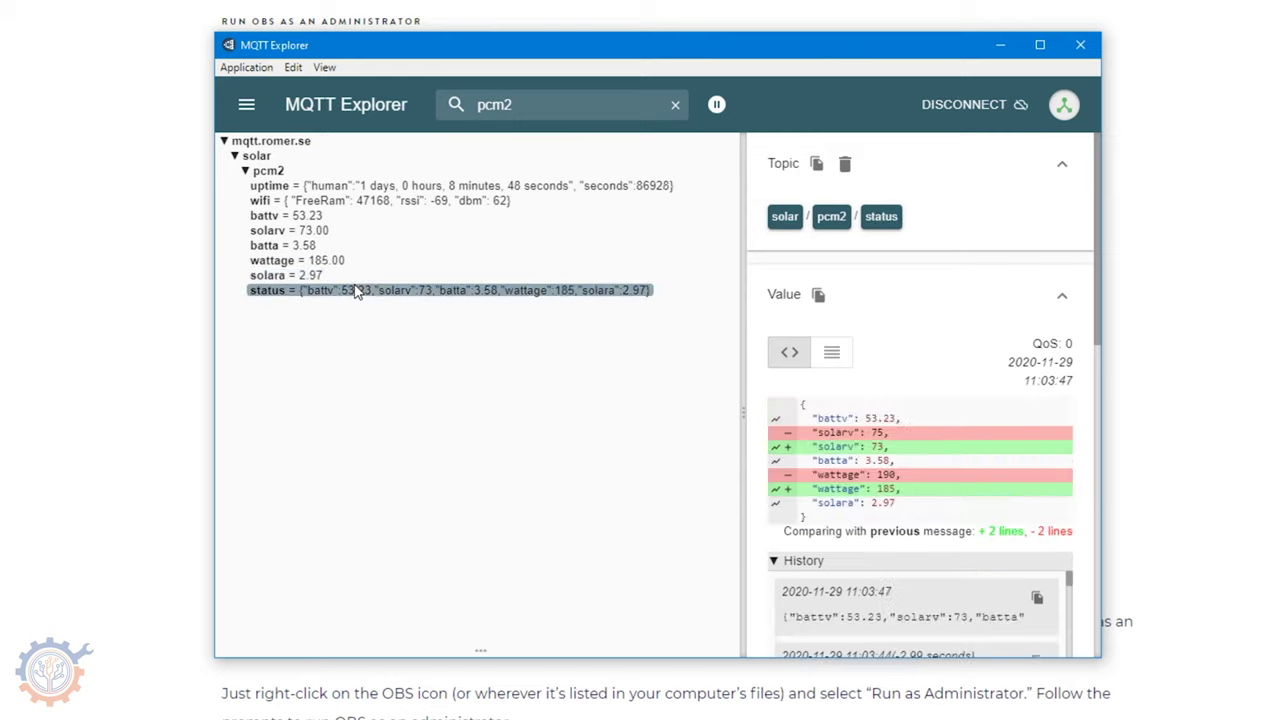